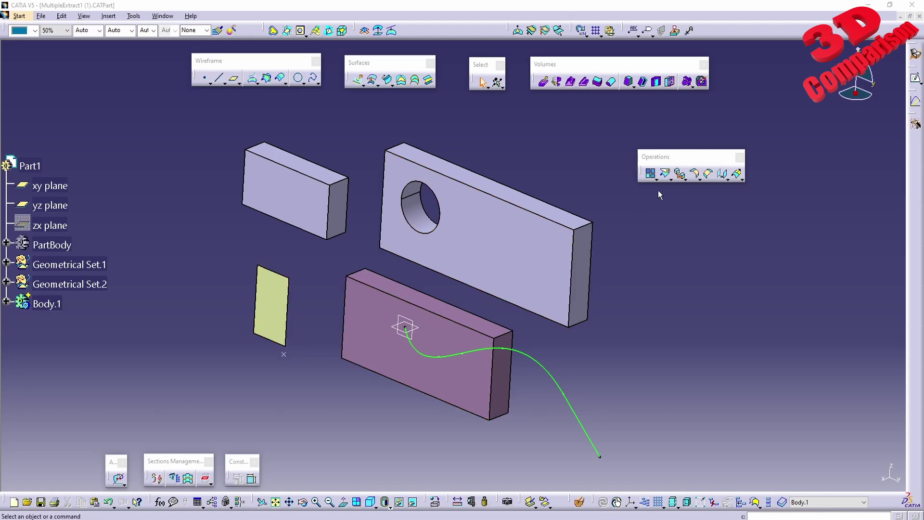
- Start a Multiple Extract and add the front faces of the purple volume block and small pad, plus the yellow fill surface, with No propagation
{"action": "left_click", "coordinate": [684, 178]}
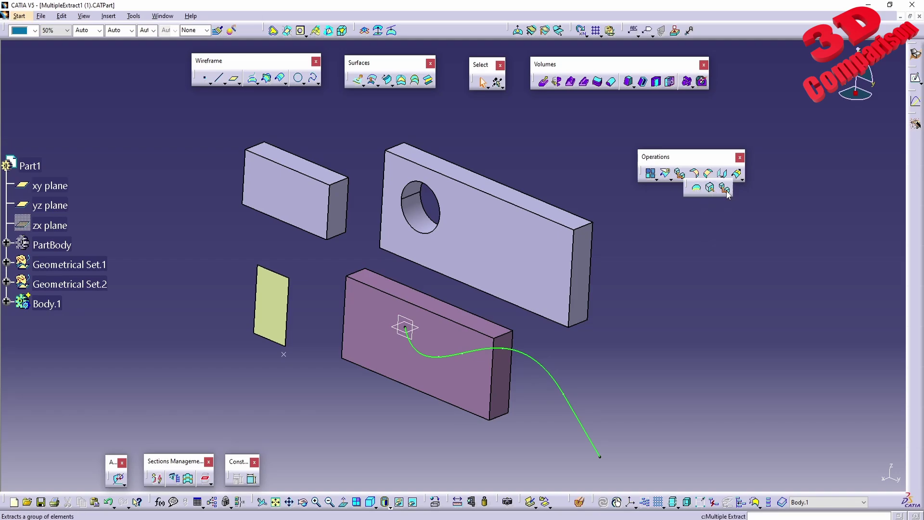
{"action": "left_click", "coordinate": [725, 188]}
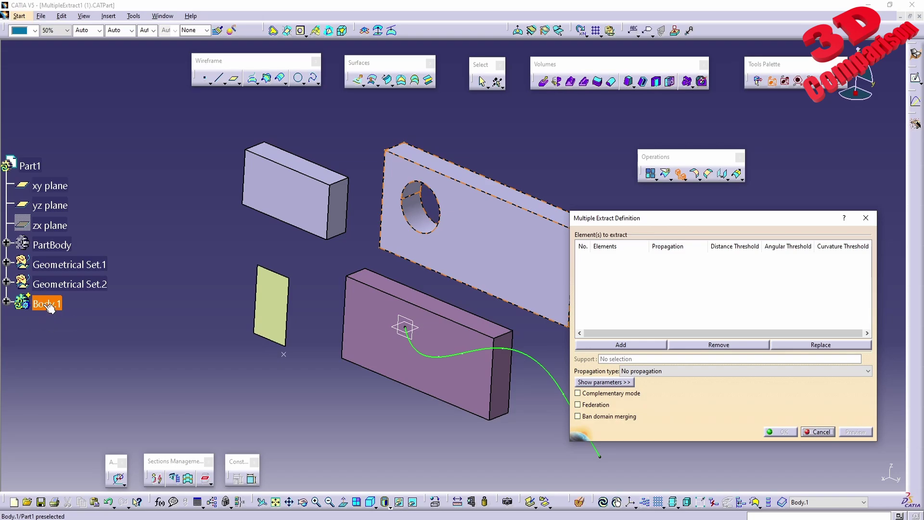
{"action": "middle_click_drag", "start_coordinate": [376, 311], "coordinate": [296, 288]}
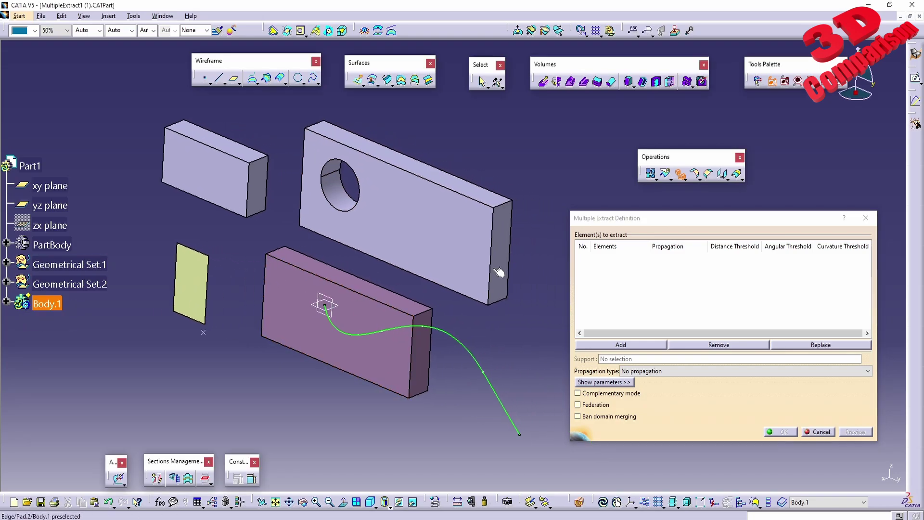
{"action": "left_click_drag", "start_coordinate": [623, 222], "coordinate": [584, 215]}
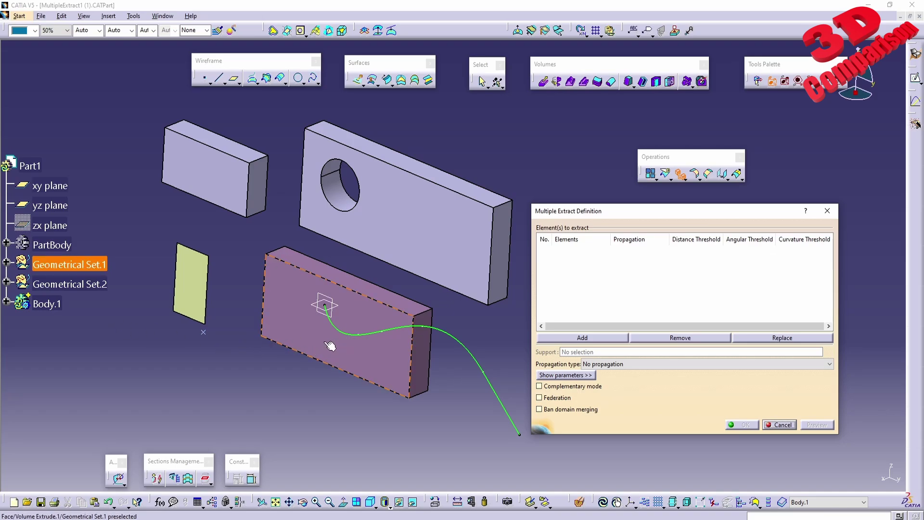
{"action": "left_click", "coordinate": [372, 315]}
{"action": "middle_click_drag", "start_coordinate": [336, 325], "coordinate": [430, 285]}
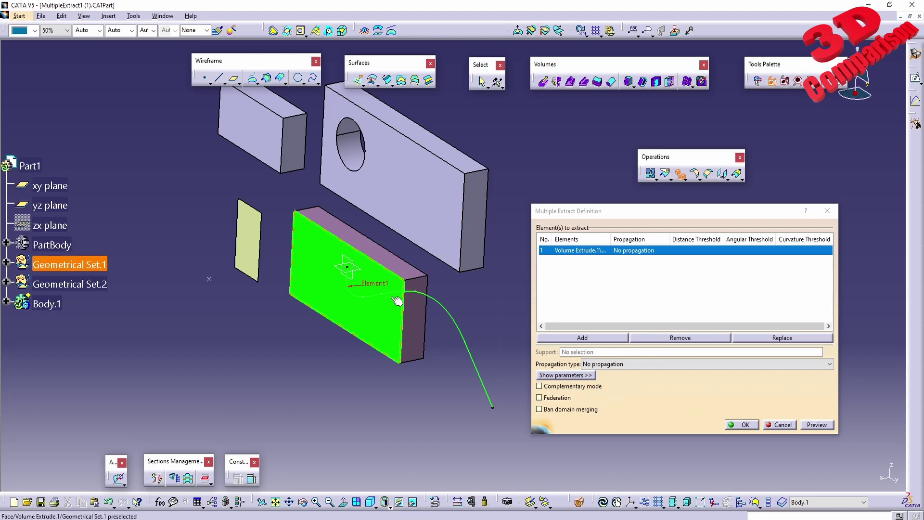
{"action": "middle_click_drag", "start_coordinate": [345, 291], "coordinate": [316, 341]}
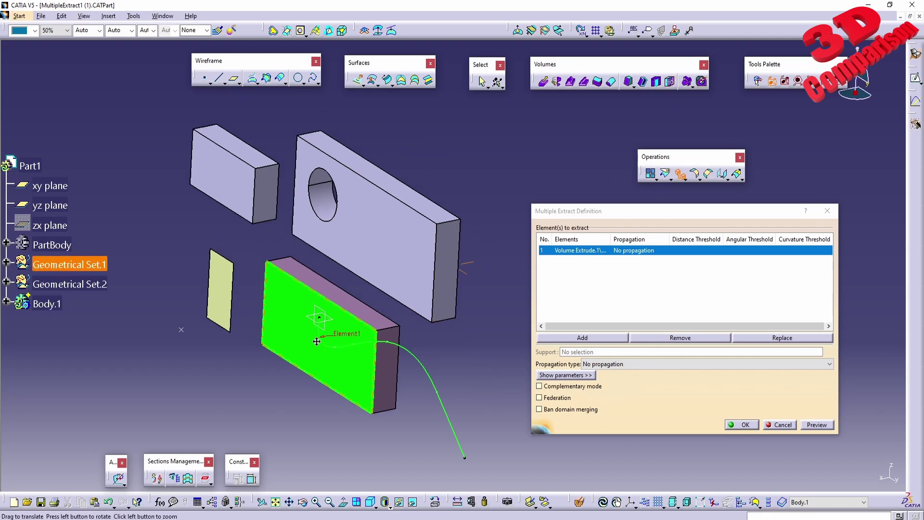
{"action": "left_click", "coordinate": [240, 184]}
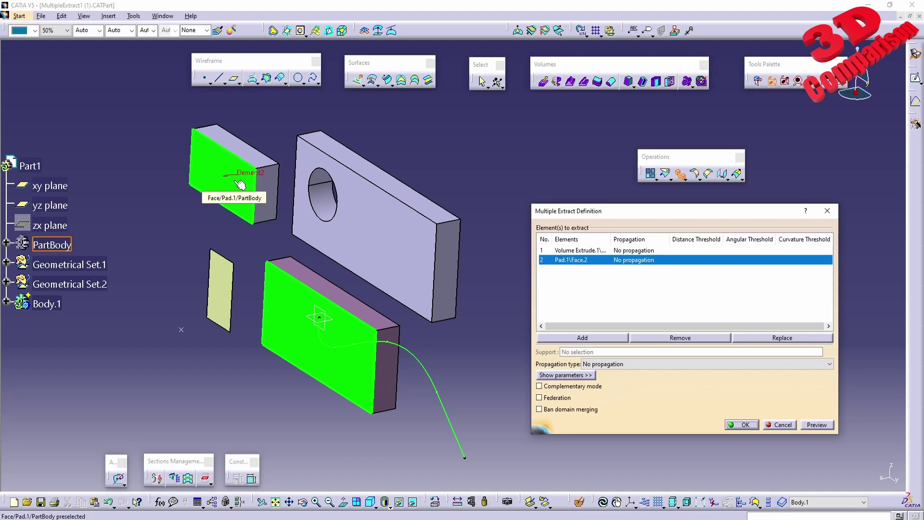
{"action": "left_click", "coordinate": [229, 291]}
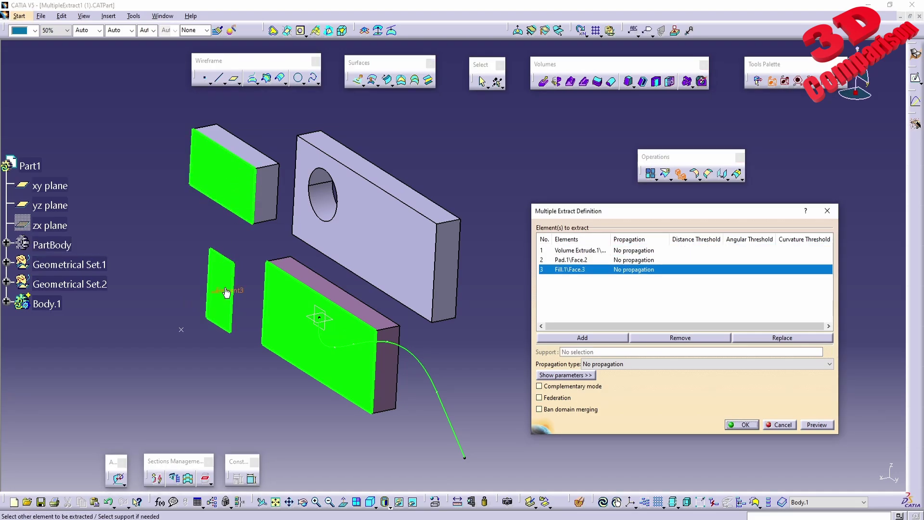
- Create the multiple extract, keeping all the sub-elements, and centre the specification tree on it
{"action": "left_click", "coordinate": [746, 424]}
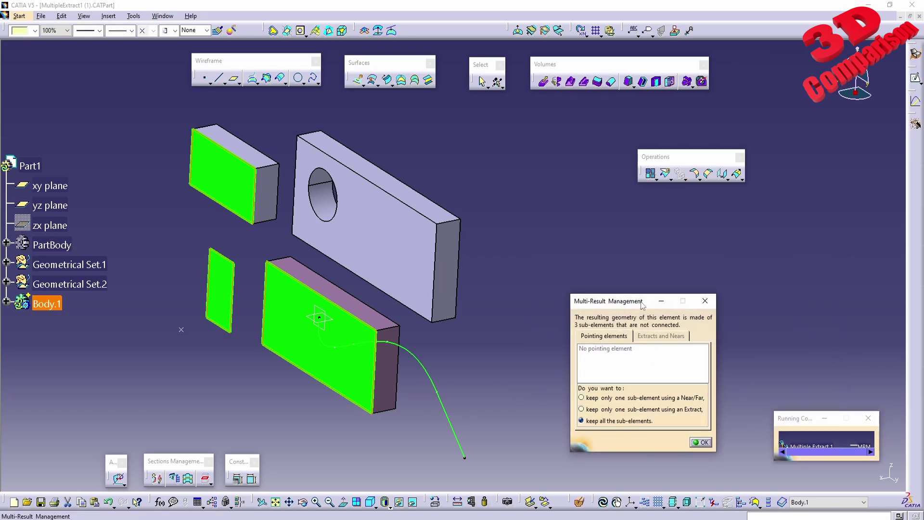
{"action": "left_click_drag", "start_coordinate": [642, 305], "coordinate": [557, 308]}
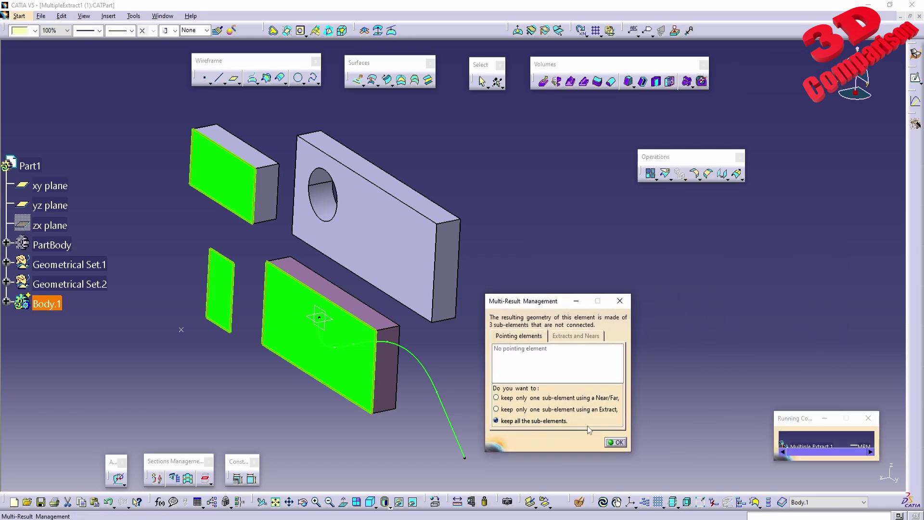
{"action": "left_click", "coordinate": [615, 443]}
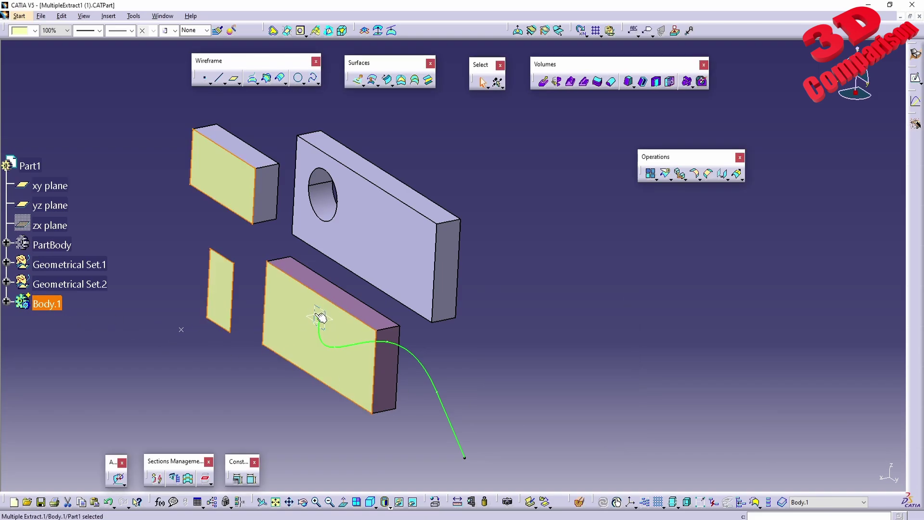
{"action": "right_click", "coordinate": [293, 308]}
{"action": "left_click", "coordinate": [311, 314]}
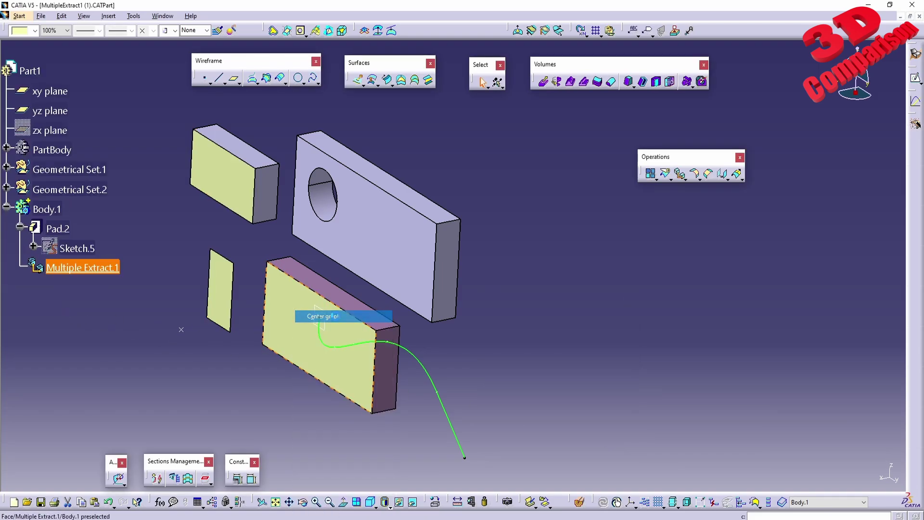
- Edit the multiple extract, try Complementary mode on it, and turn that option back off
{"action": "double_click", "coordinate": [90, 273]}
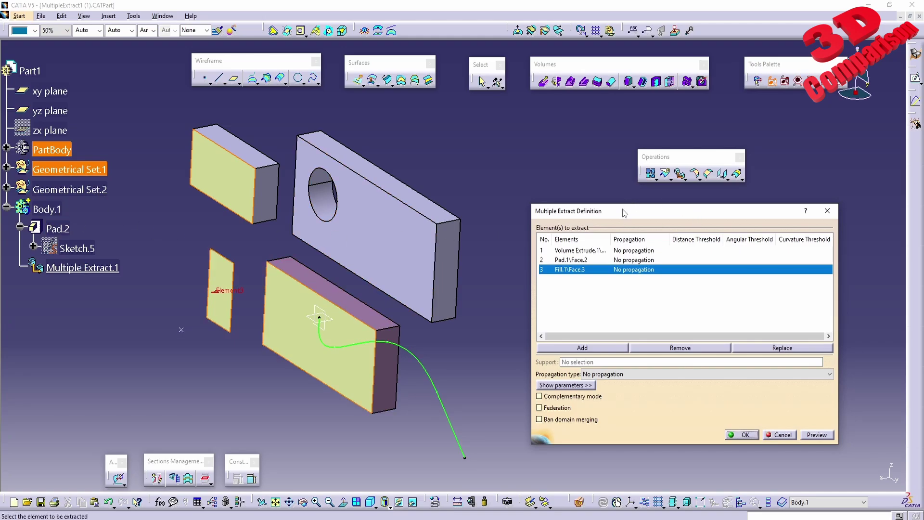
{"action": "mouse_move", "coordinate": [634, 215]}
{"action": "left_mouse_down"}
{"action": "mouse_move", "coordinate": [588, 220]}
{"action": "mouse_move", "coordinate": [625, 228]}
{"action": "left_mouse_up"}
{"action": "left_click", "coordinate": [578, 411]}
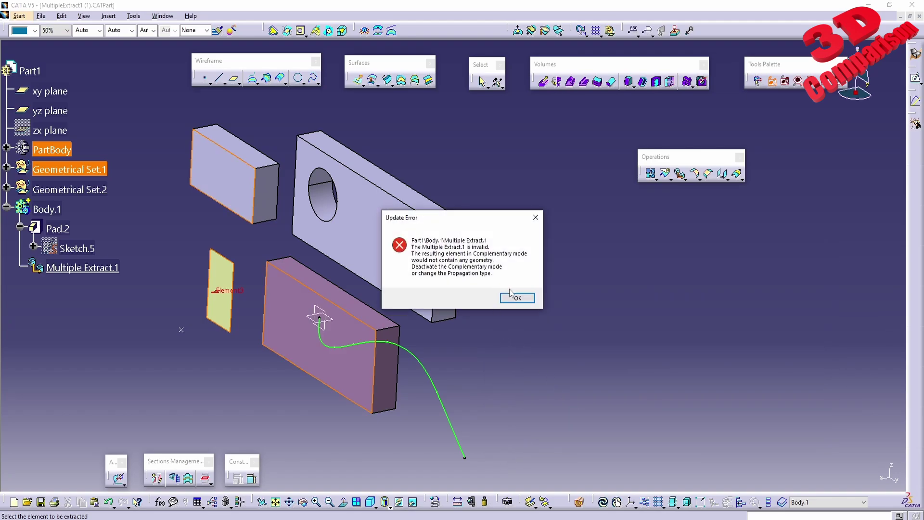
{"action": "left_click", "coordinate": [518, 299]}
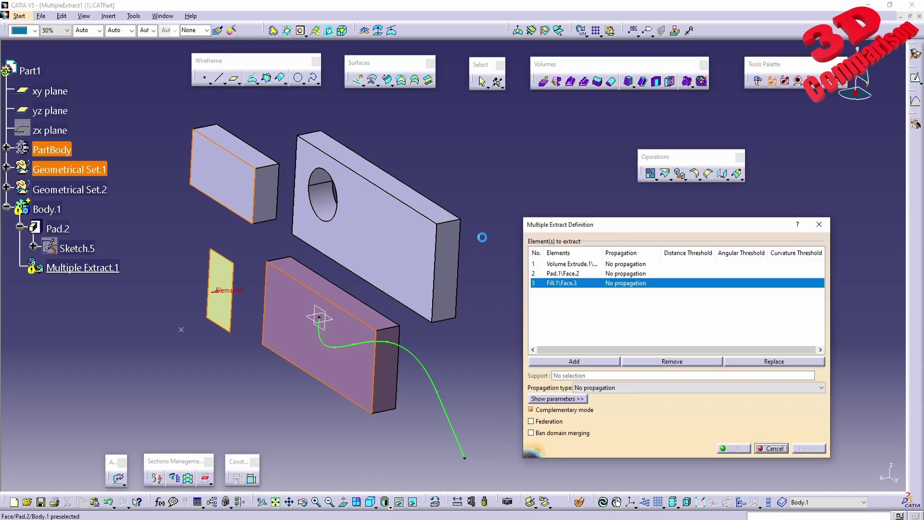
{"action": "left_click", "coordinate": [563, 411]}
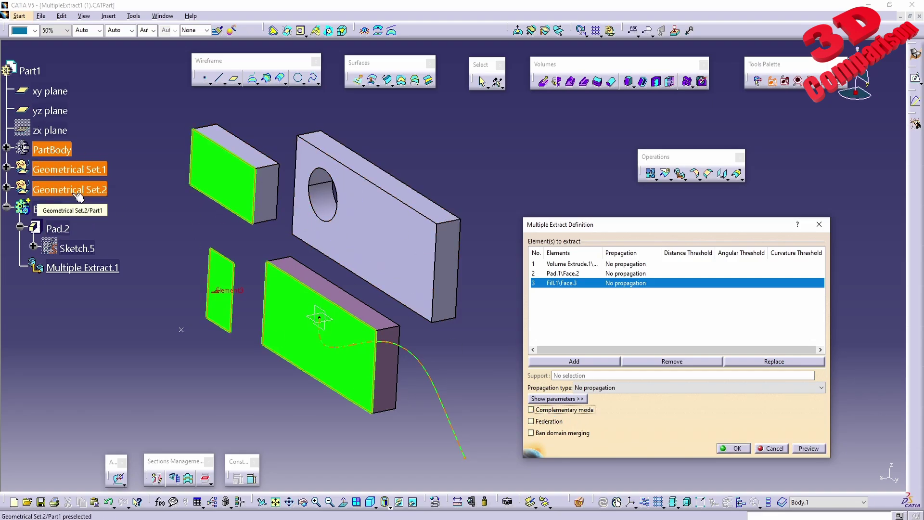
{"action": "left_click", "coordinate": [588, 414]}
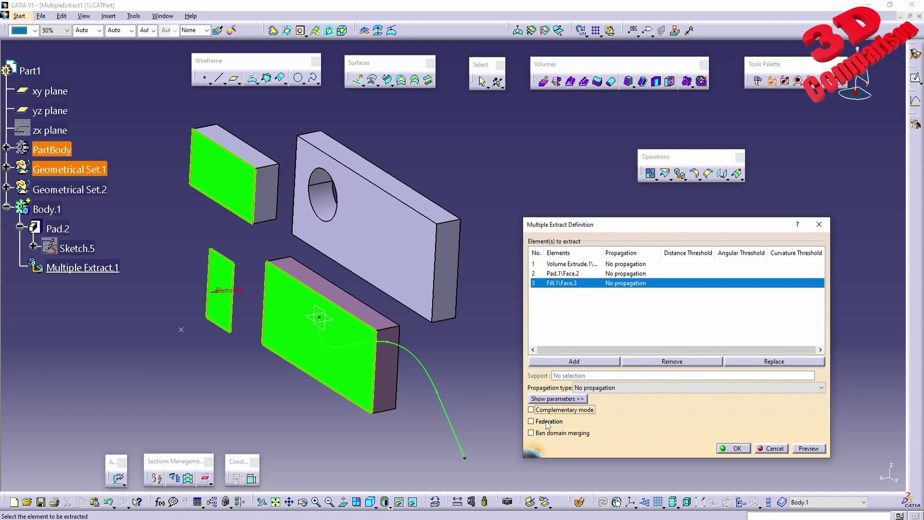
- Turn on Federation for the multiple extract and apply it, keeping all the sub-elements
{"action": "left_click", "coordinate": [547, 422]}
{"action": "left_click", "coordinate": [733, 450]}
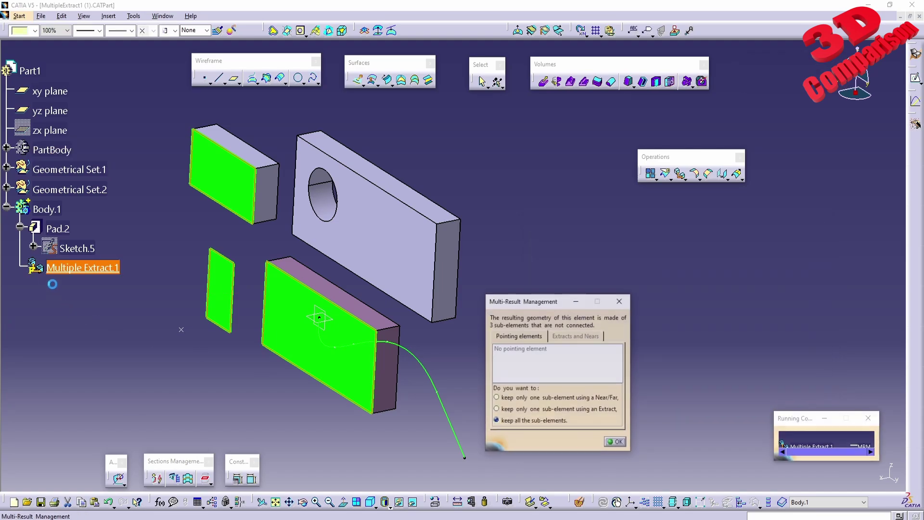
{"action": "left_click", "coordinate": [617, 442]}
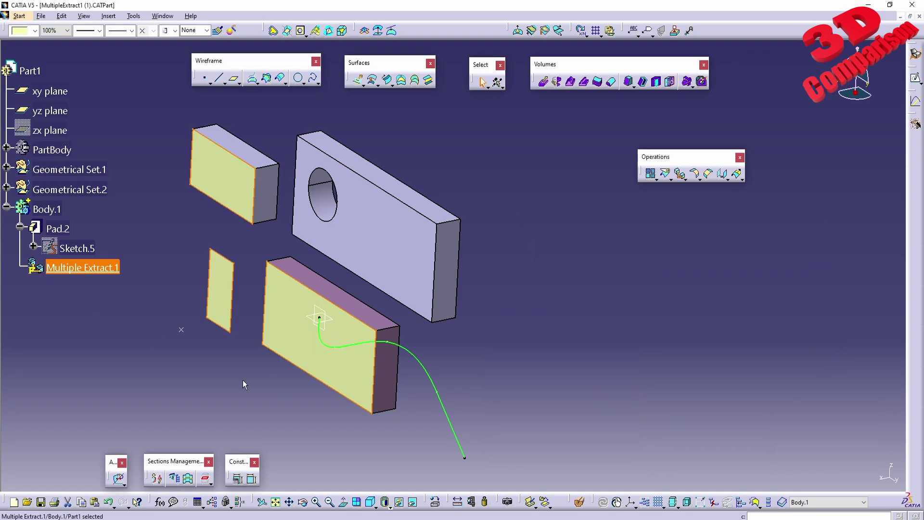
- Reopen the multiple extract's definition and turn off Federation
{"action": "double_click", "coordinate": [83, 267]}
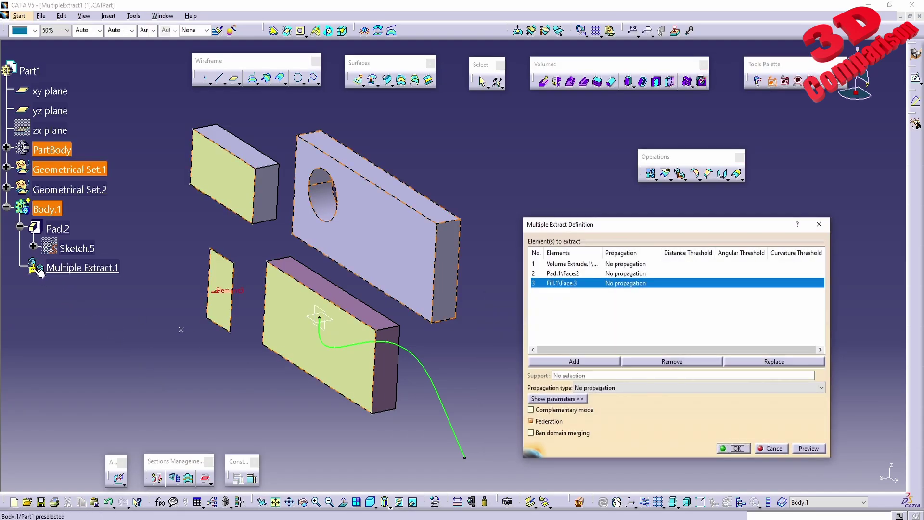
{"action": "left_click", "coordinate": [550, 423]}
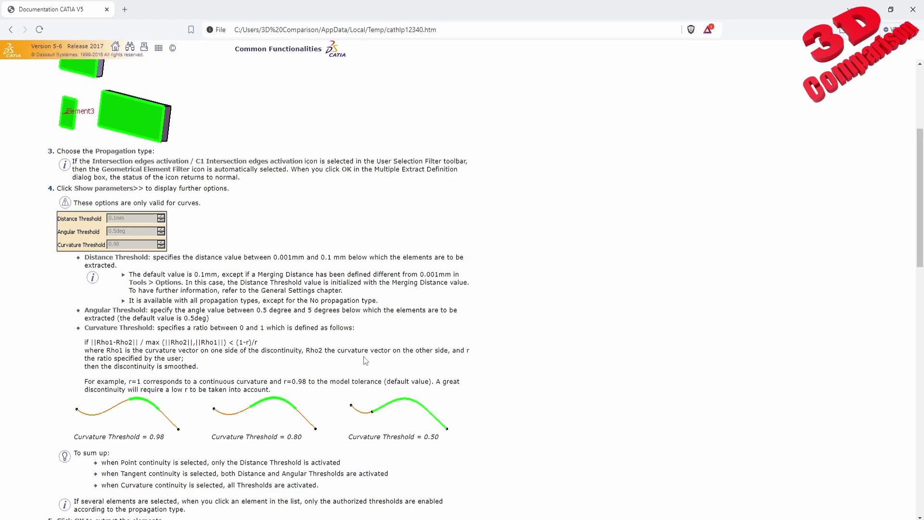
- Switch to the CATIA documentation in the browser and read the Additional Parameters section, especially the Ban domain merging description
{"action": "scroll", "coordinate": [365, 360], "scroll_direction": "down", "scroll_amount": 8}
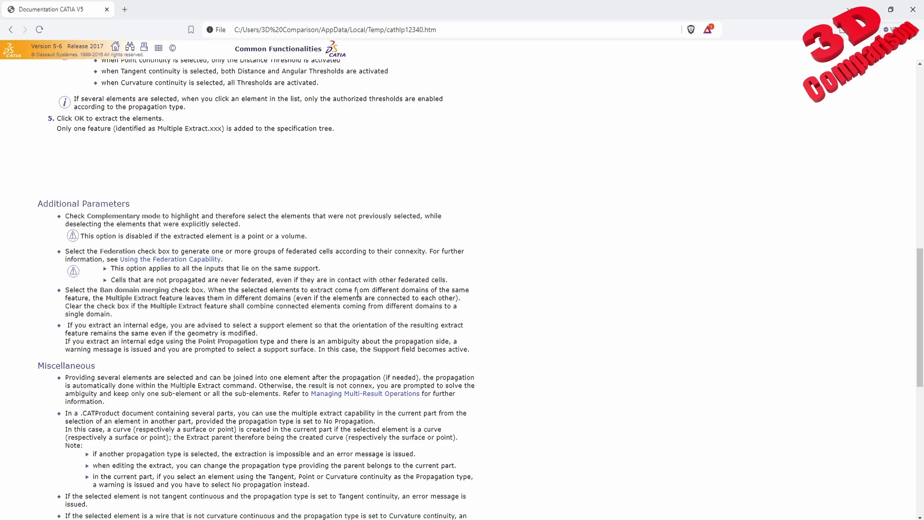
{"action": "left_click_drag", "start_coordinate": [357, 291], "coordinate": [141, 299]}
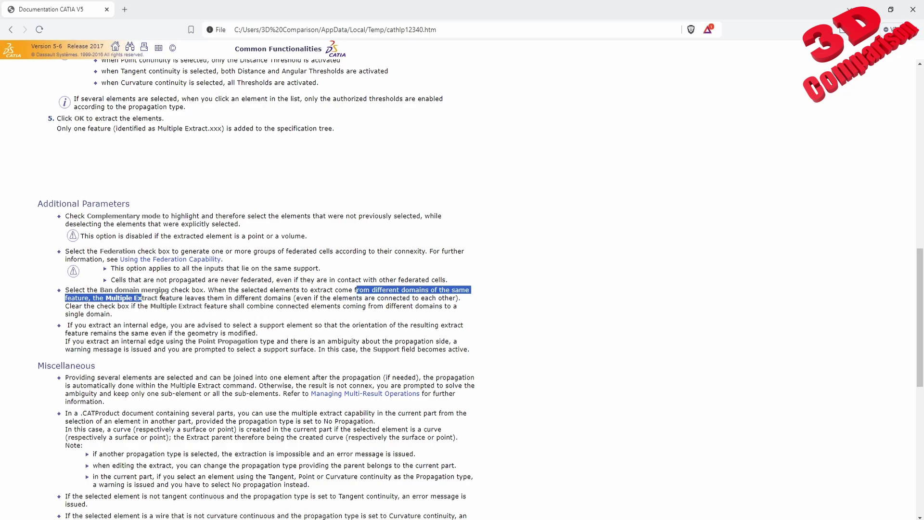
{"action": "left_click", "coordinate": [190, 306]}
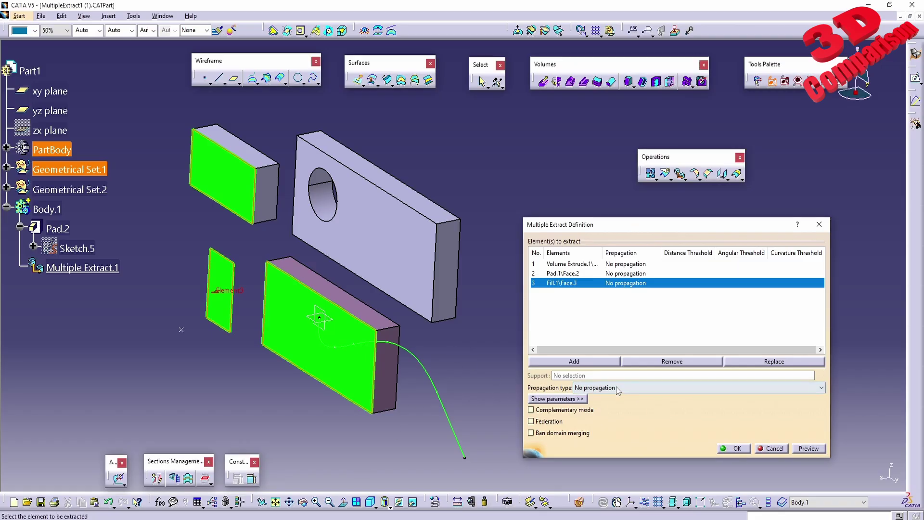
- Return to CATIA, examine the propagation types available for the multiple extract, and cancel the edit
{"action": "left_click", "coordinate": [621, 387]}
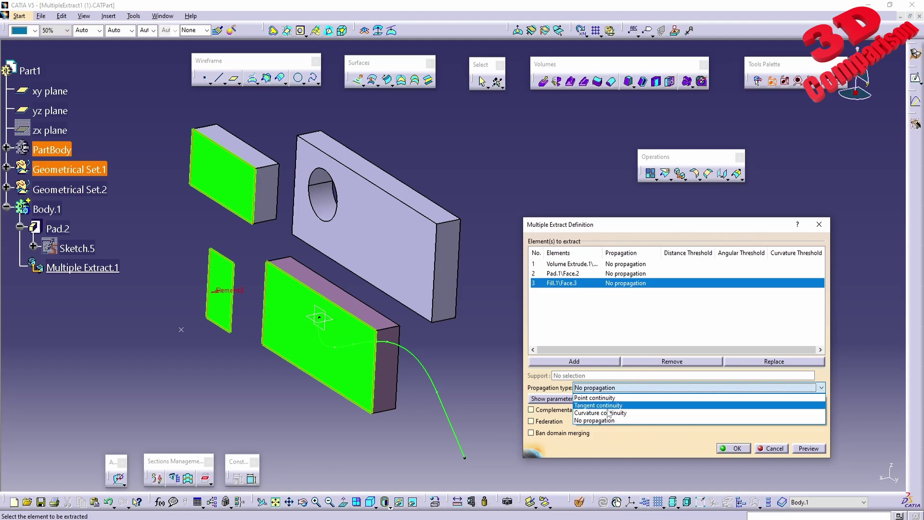
{"action": "left_click", "coordinate": [773, 450]}
{"action": "left_click", "coordinate": [773, 450]}
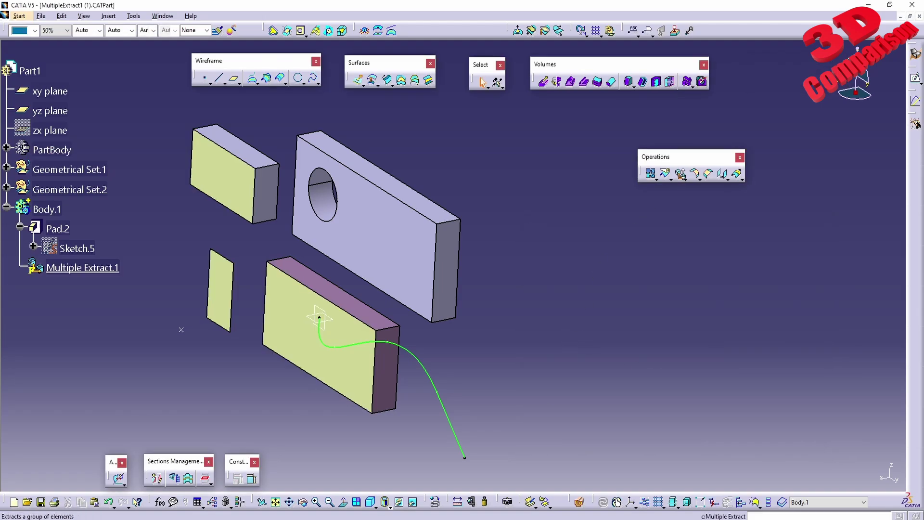
- Try a new Multiple Extract of the green curve with Tangent continuity, check where its propagation stops, and cancel the extract
{"action": "left_click", "coordinate": [618, 378]}
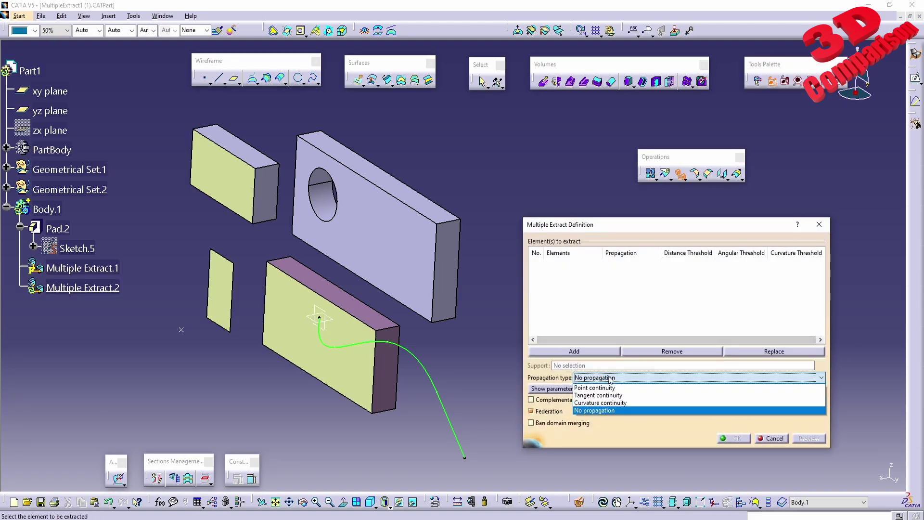
{"action": "left_click", "coordinate": [610, 395]}
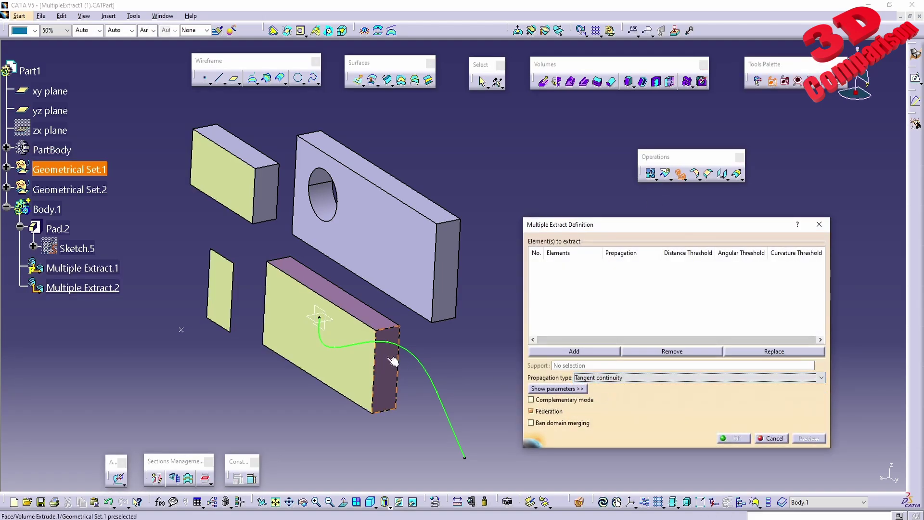
{"action": "left_click", "coordinate": [417, 356]}
{"action": "middle_click_drag", "start_coordinate": [417, 357], "coordinate": [449, 379]}
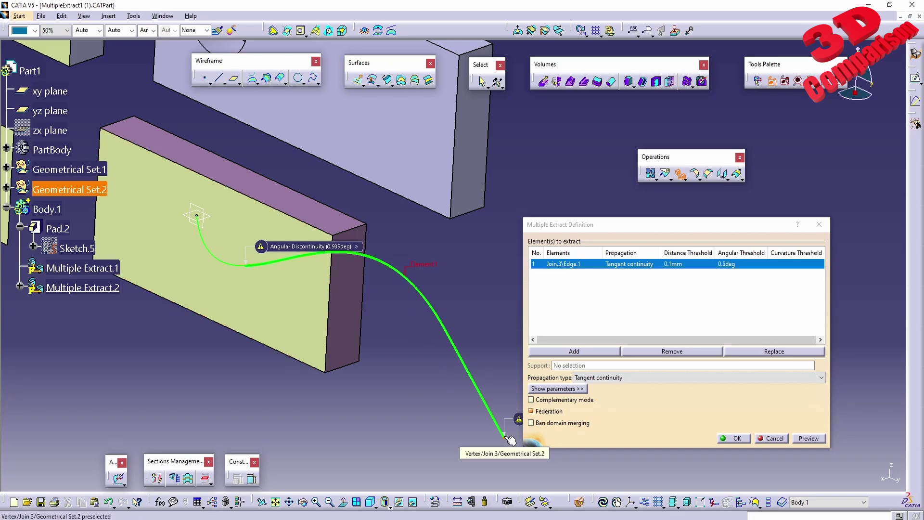
{"action": "mouse_move", "coordinate": [319, 255]}
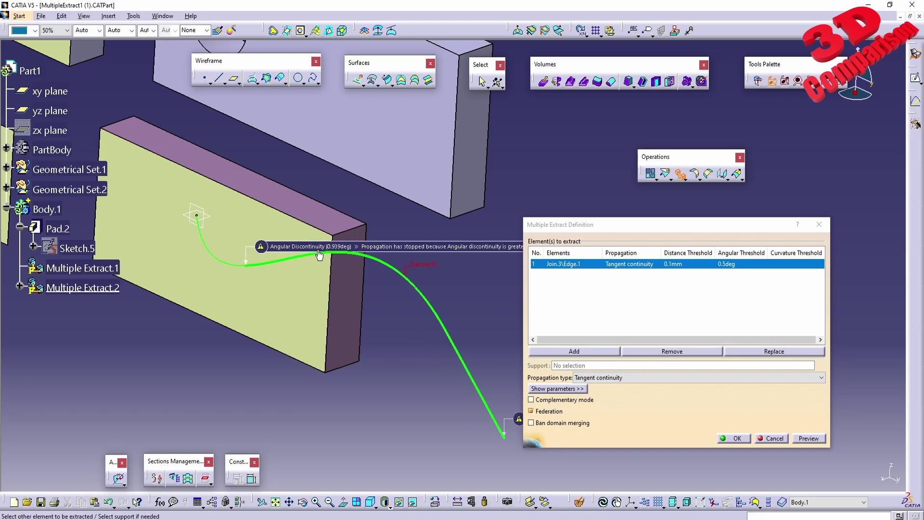
{"action": "left_click", "coordinate": [773, 439]}
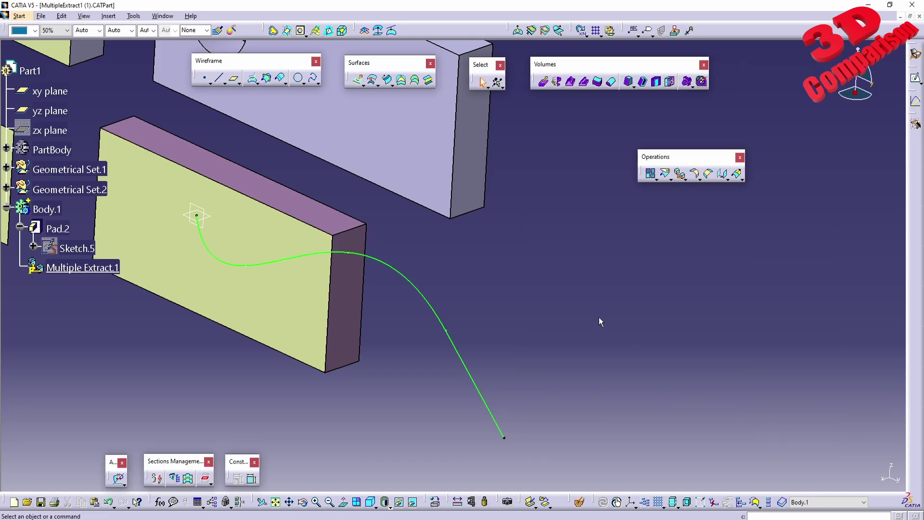
- Change the green curve's colour to orange
{"action": "left_click", "coordinate": [231, 268]}
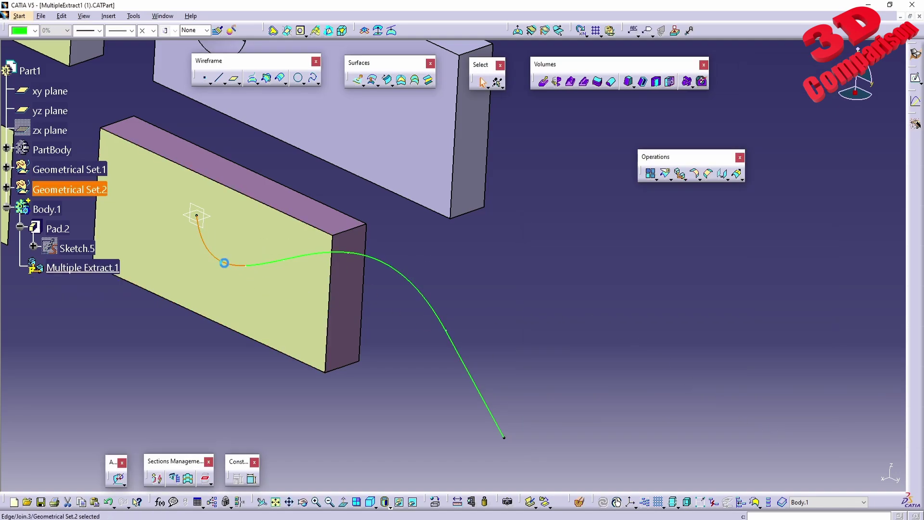
{"action": "left_click", "coordinate": [35, 31]}
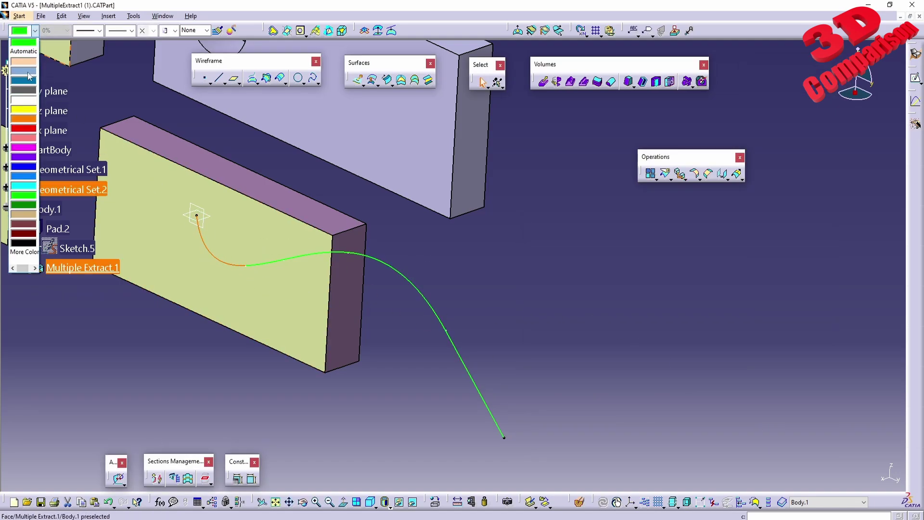
{"action": "left_click", "coordinate": [23, 119]}
{"action": "left_click", "coordinate": [246, 373]}
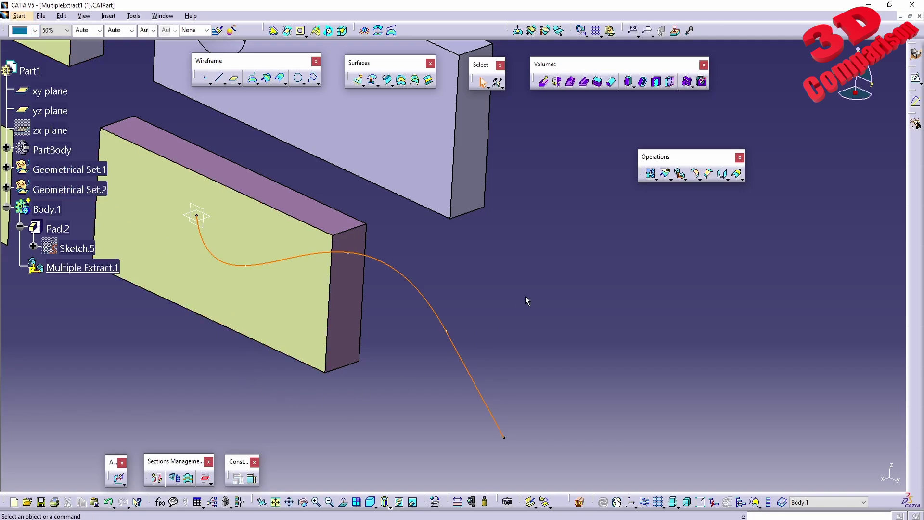
- Start a new Multiple Extract of the orange curve's middle segment with Tangent continuity propagation and preview it
{"action": "left_click", "coordinate": [684, 179]}
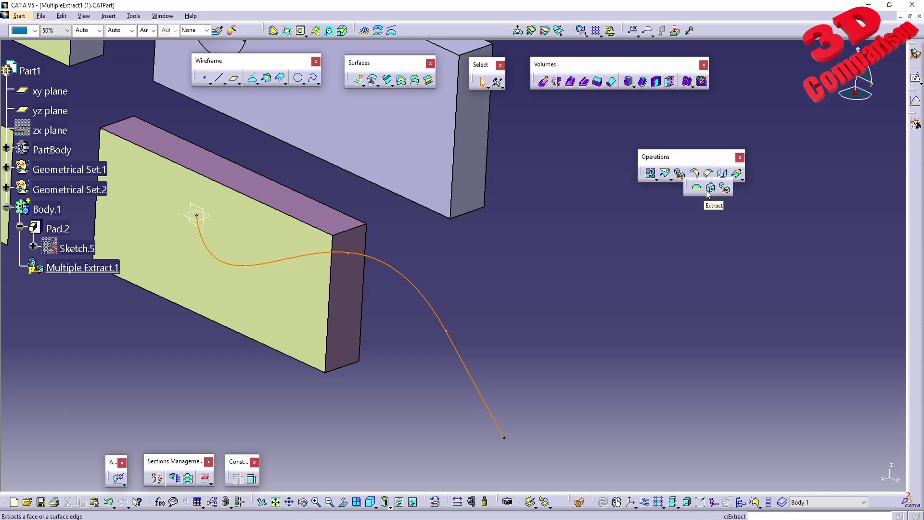
{"action": "left_click", "coordinate": [725, 188]}
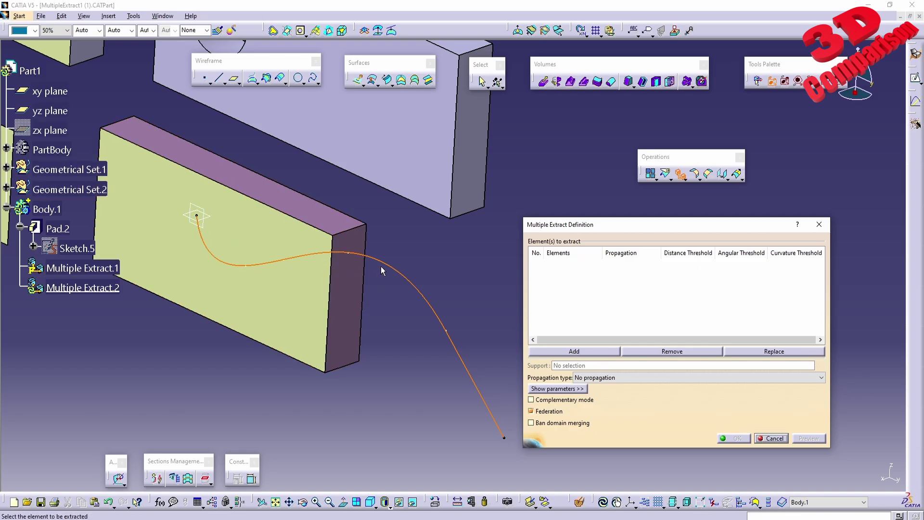
{"action": "left_click", "coordinate": [698, 377]}
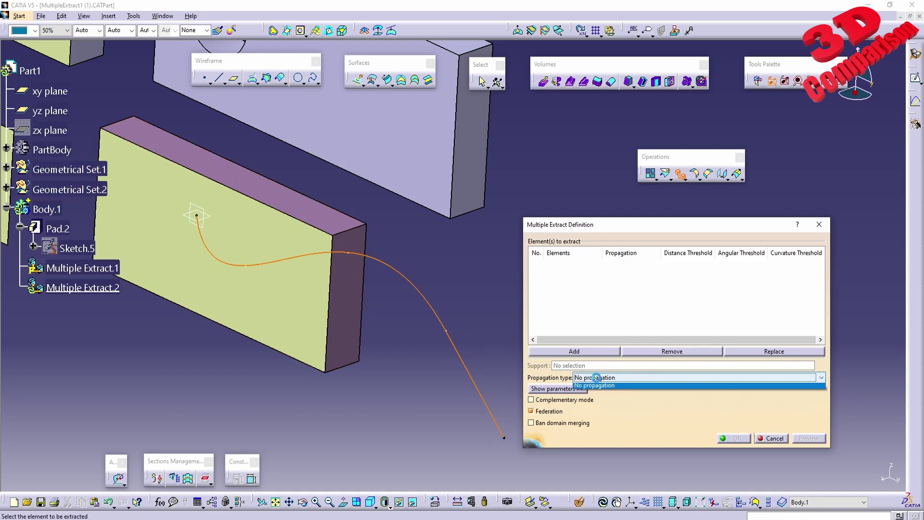
{"action": "left_click", "coordinate": [626, 402]}
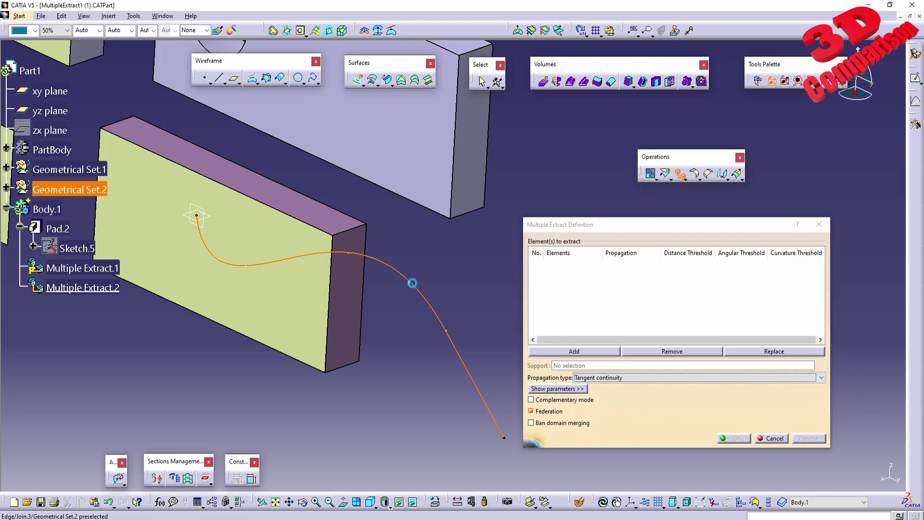
{"action": "left_click", "coordinate": [433, 310]}
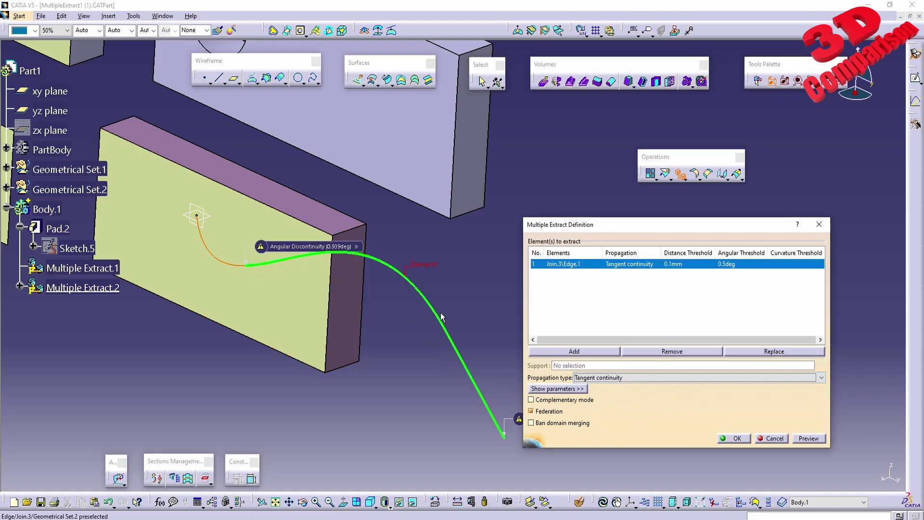
{"action": "left_click", "coordinate": [810, 440]}
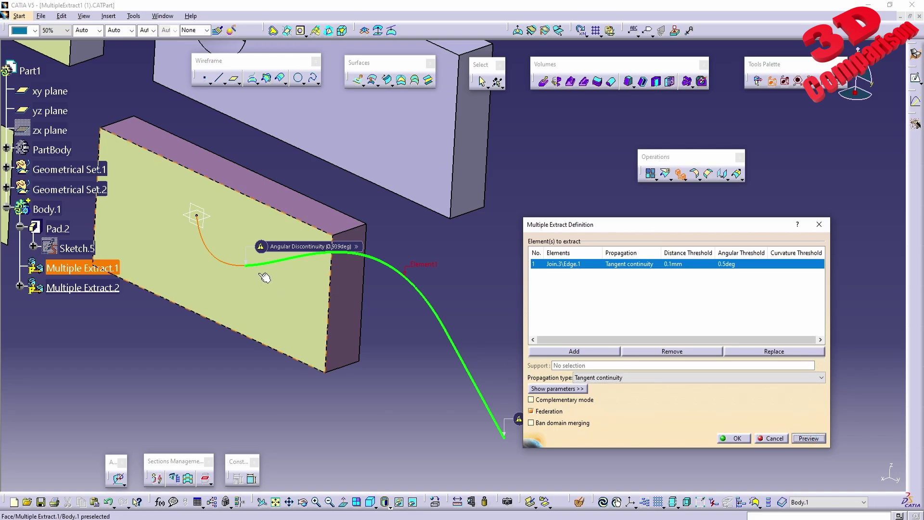
- Try Curvature continuity propagation on the curve extract and check where the propagation stops
{"action": "left_click", "coordinate": [615, 378]}
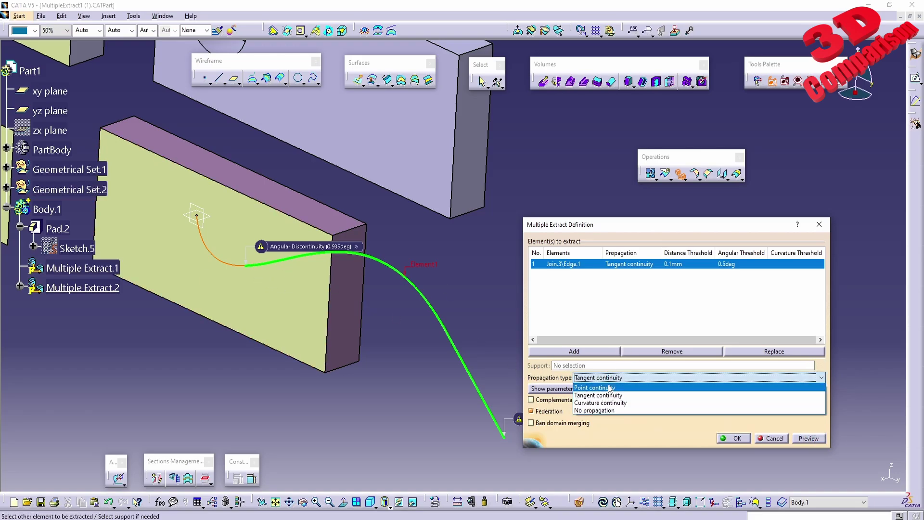
{"action": "left_click", "coordinate": [609, 403]}
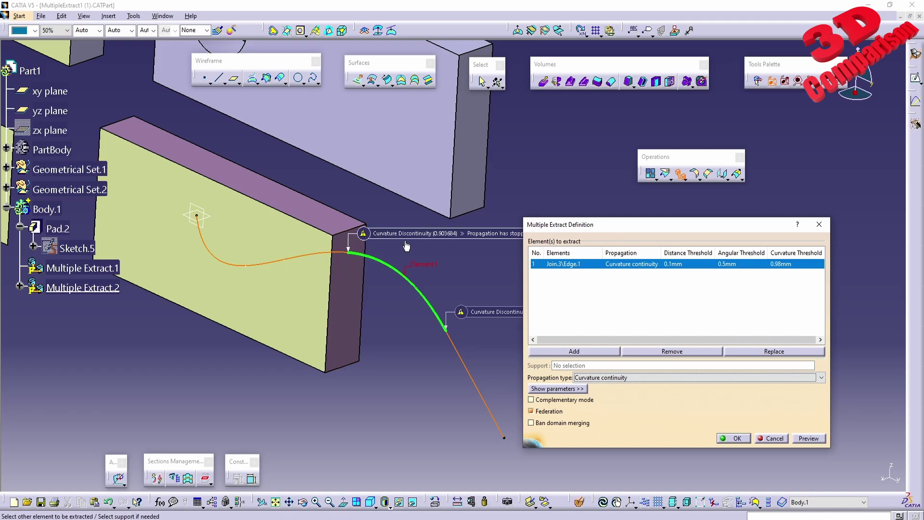
{"action": "middle_click_drag", "start_coordinate": [412, 241], "coordinate": [311, 238]}
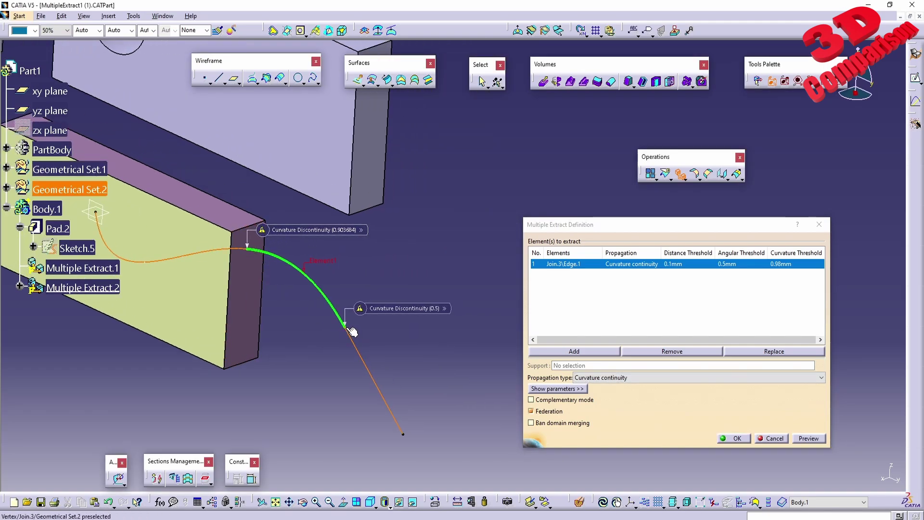
- Set the curve extract's propagation type to No propagation, turn off Federation, and create the extract
{"action": "left_click", "coordinate": [589, 381]}
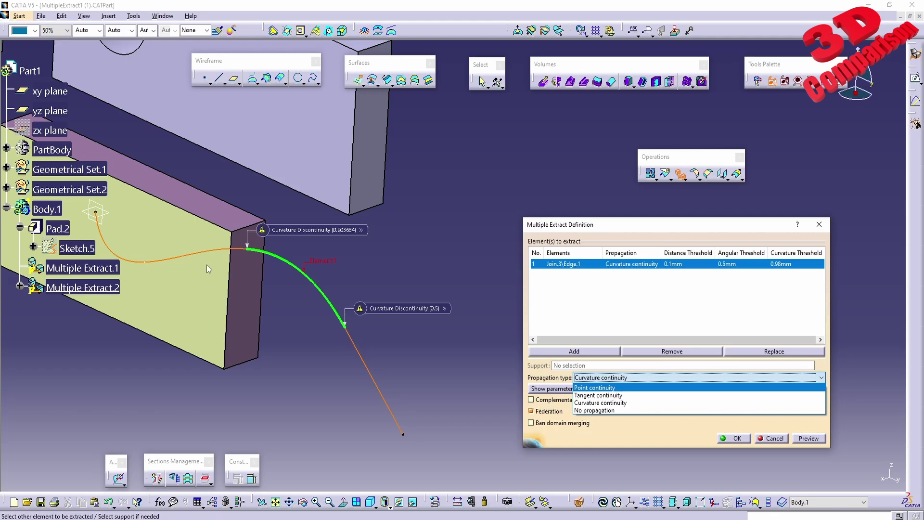
{"action": "left_click", "coordinate": [591, 410]}
{"action": "left_click", "coordinate": [531, 411]}
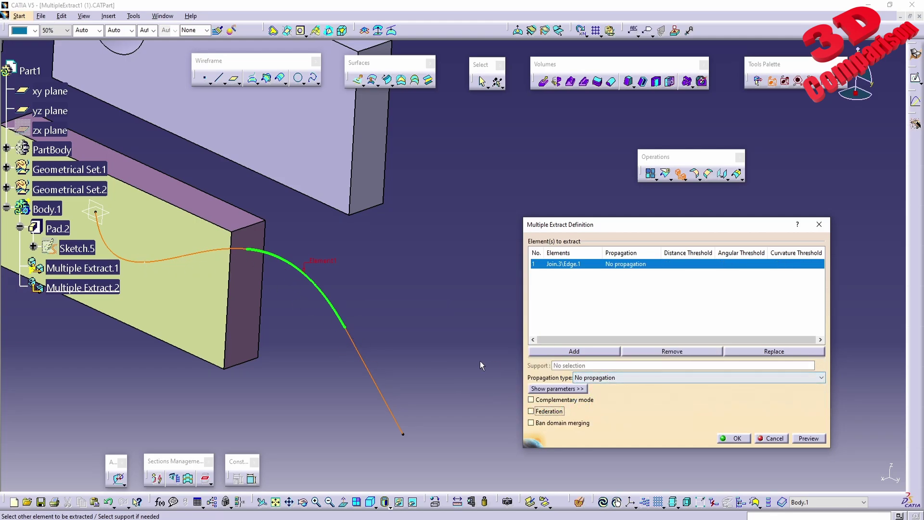
{"action": "middle_click_drag", "start_coordinate": [304, 222], "coordinate": [397, 342]}
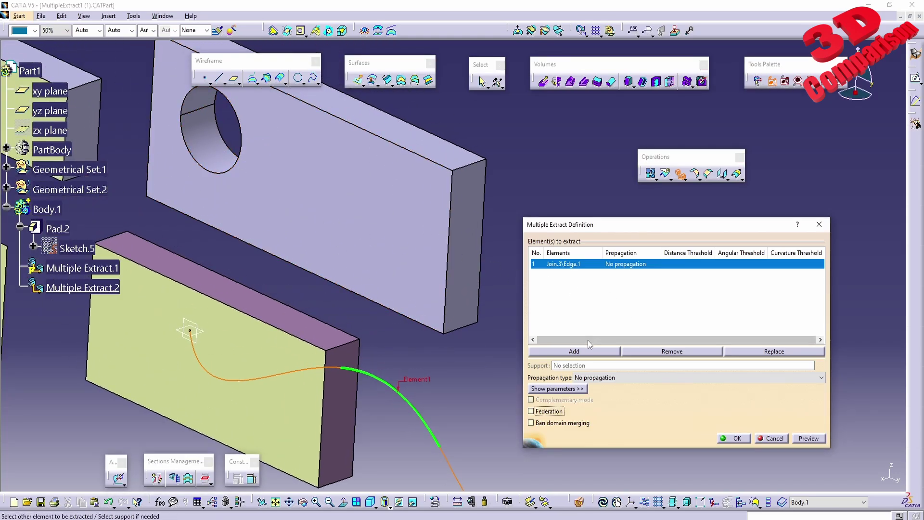
{"action": "middle_click_drag", "start_coordinate": [305, 262], "coordinate": [463, 321]}
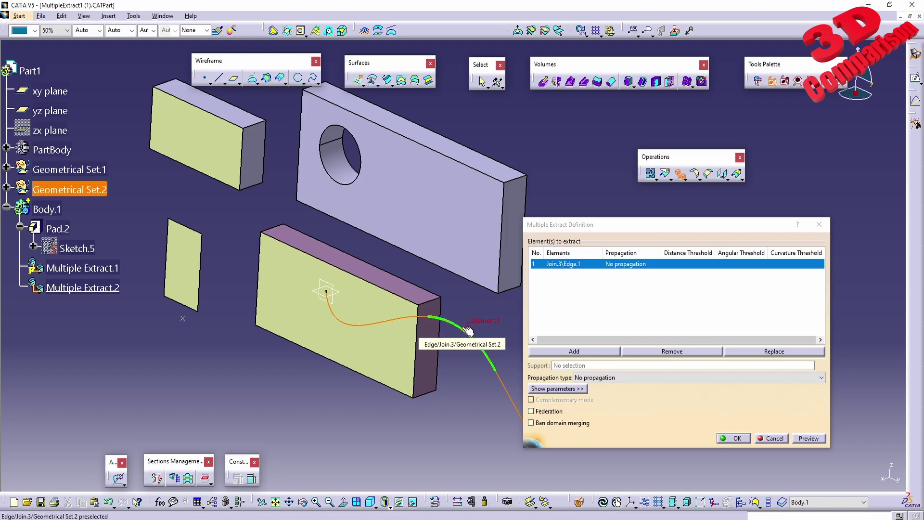
{"action": "left_click", "coordinate": [734, 438]}
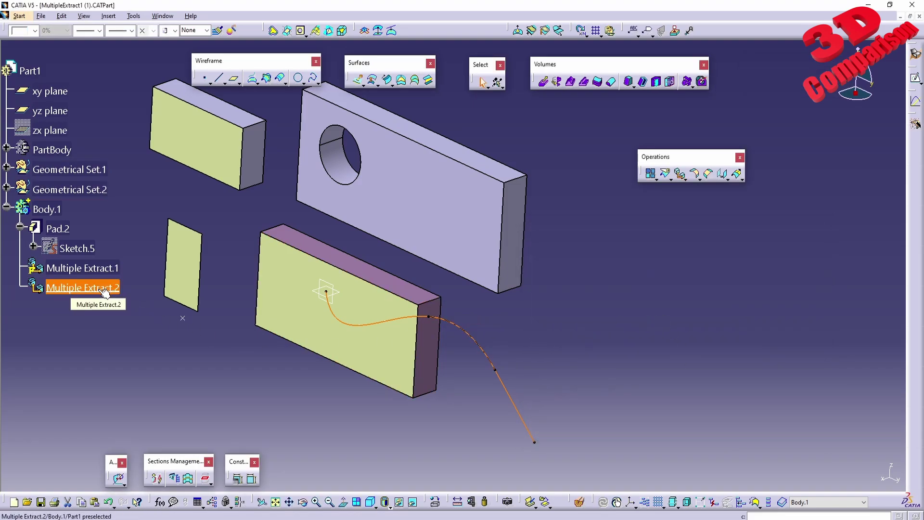
- Reopen the definition of Multiple Extract.2, review its curve element and options, and cancel the edit
{"action": "left_click", "coordinate": [106, 289]}
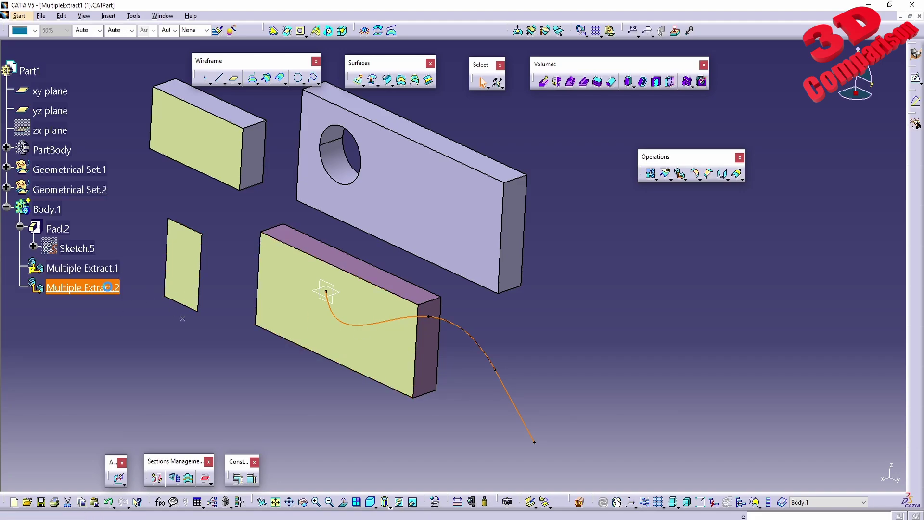
{"action": "double_click", "coordinate": [455, 326]}
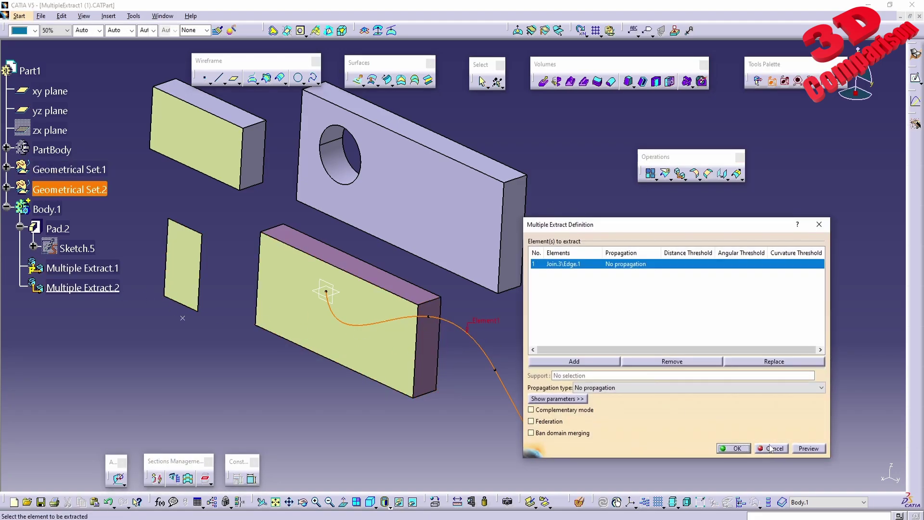
{"action": "left_click", "coordinate": [770, 449]}
- Create a Multiple Extract of the hole's inner face and the lower block's top face with No propagation, keeping all the sub-elements
{"action": "left_click", "coordinate": [682, 176]}
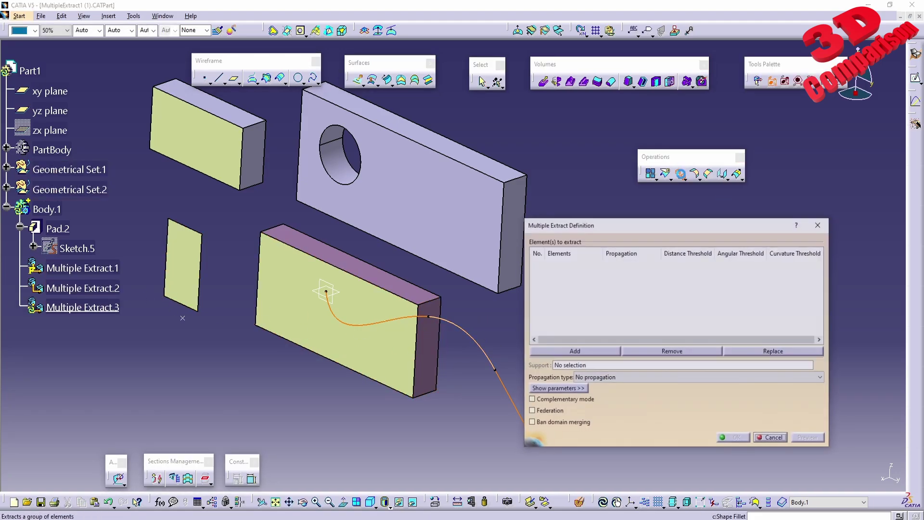
{"action": "left_click", "coordinate": [340, 157]}
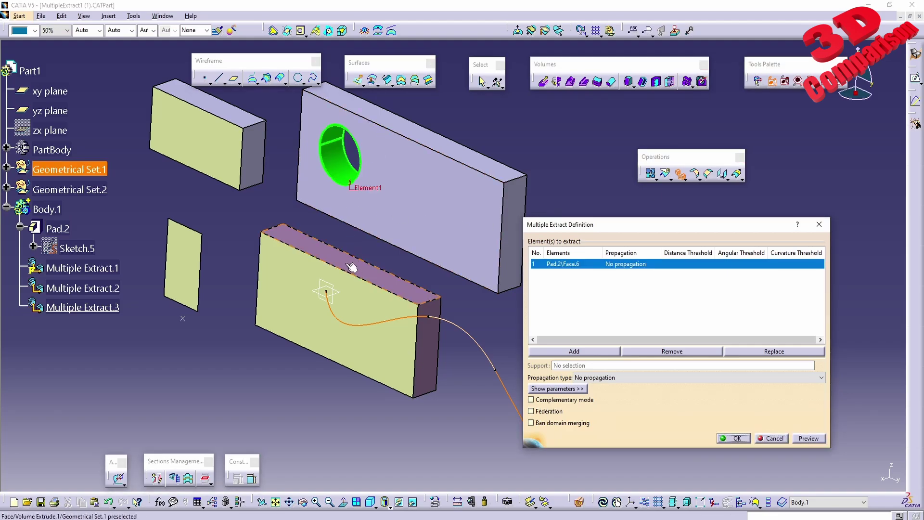
{"action": "left_click", "coordinate": [345, 264]}
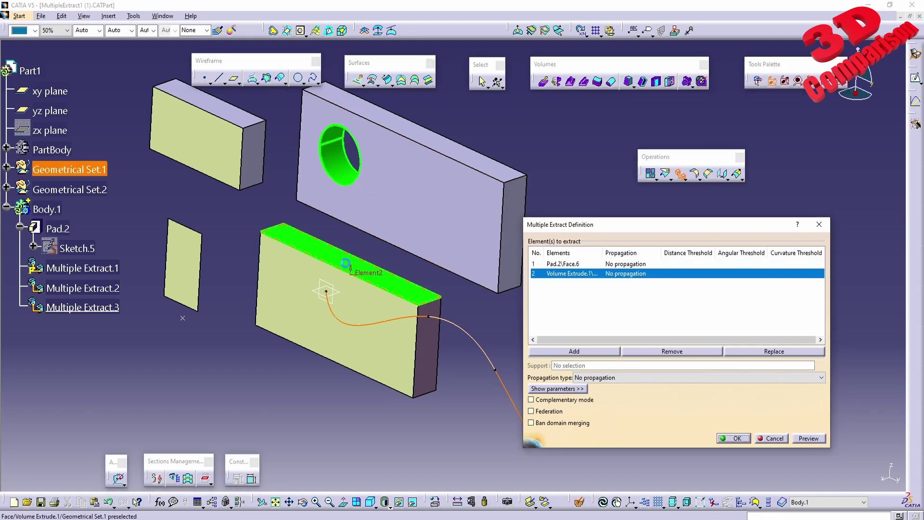
{"action": "left_click", "coordinate": [414, 317]}
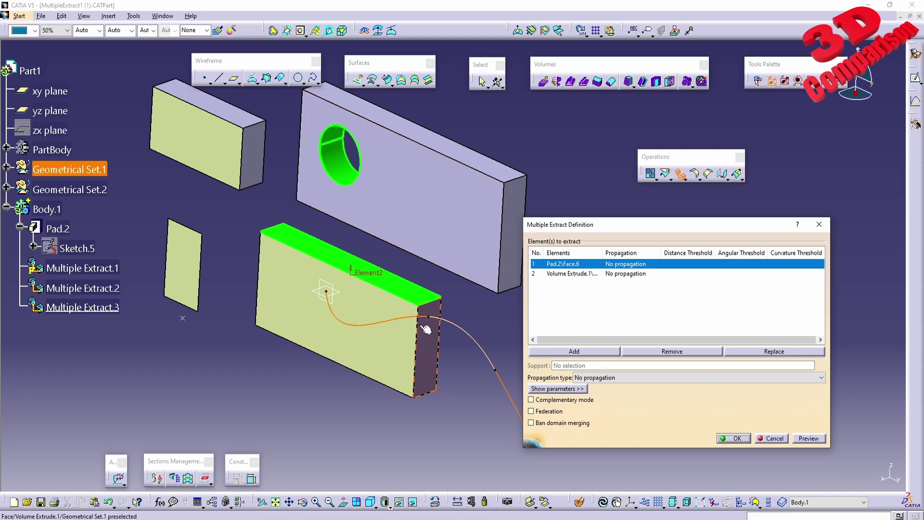
{"action": "left_click", "coordinate": [734, 438]}
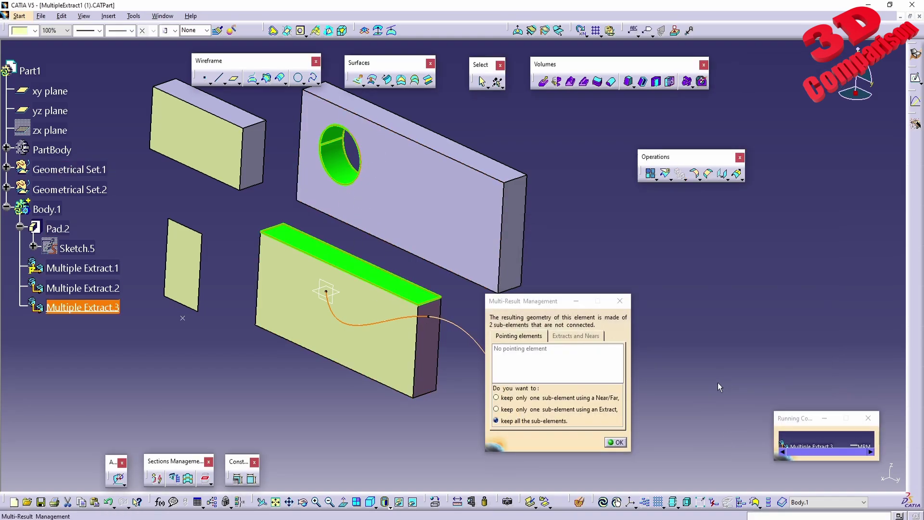
{"action": "left_click", "coordinate": [616, 443]}
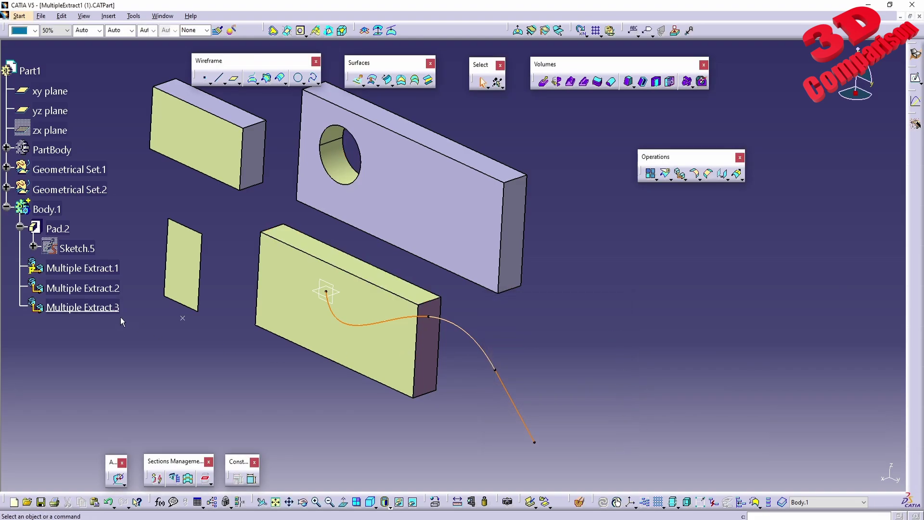
- Reopen Multiple Extract.3, highlight each of its two listed faces to identify them, and cancel the edit
{"action": "double_click", "coordinate": [112, 308]}
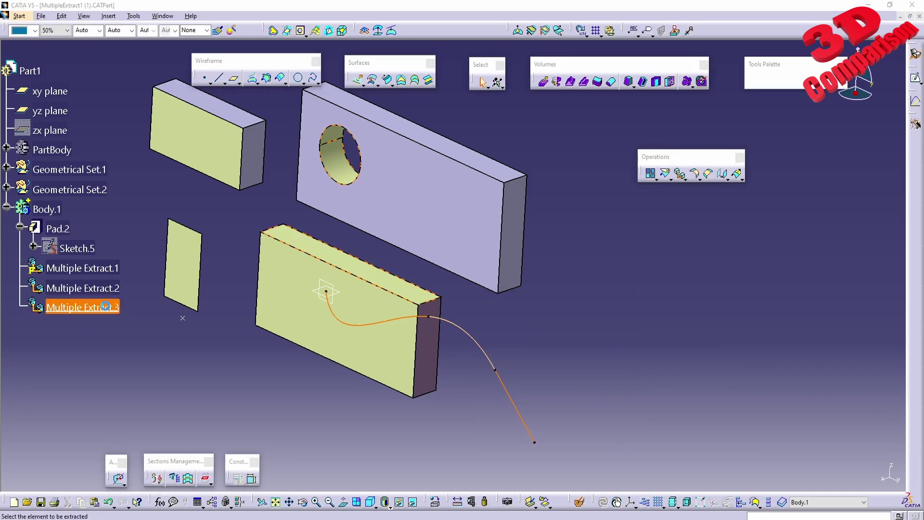
{"action": "left_click", "coordinate": [566, 264]}
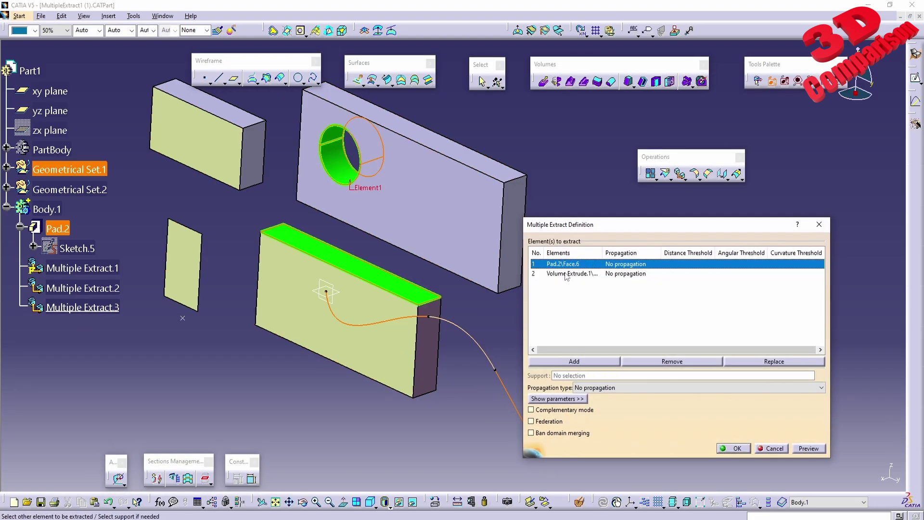
{"action": "left_click", "coordinate": [566, 274]}
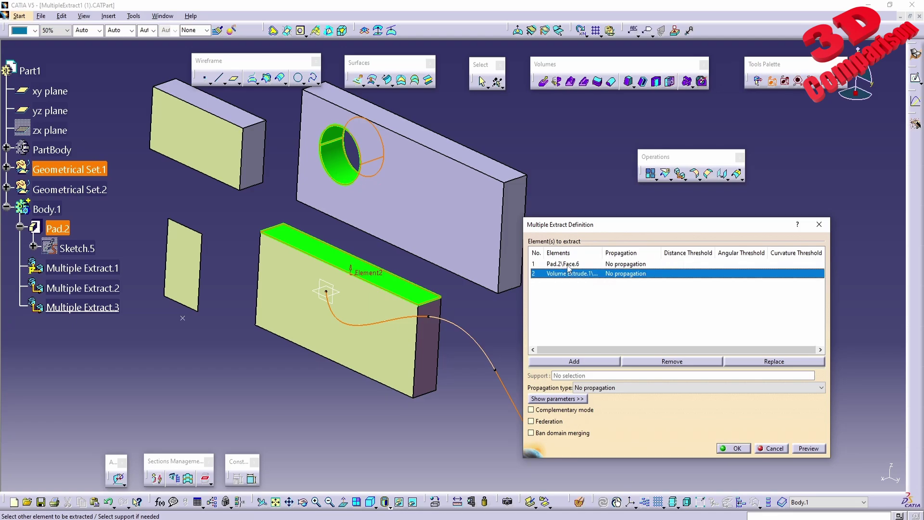
{"action": "left_click", "coordinate": [567, 264]}
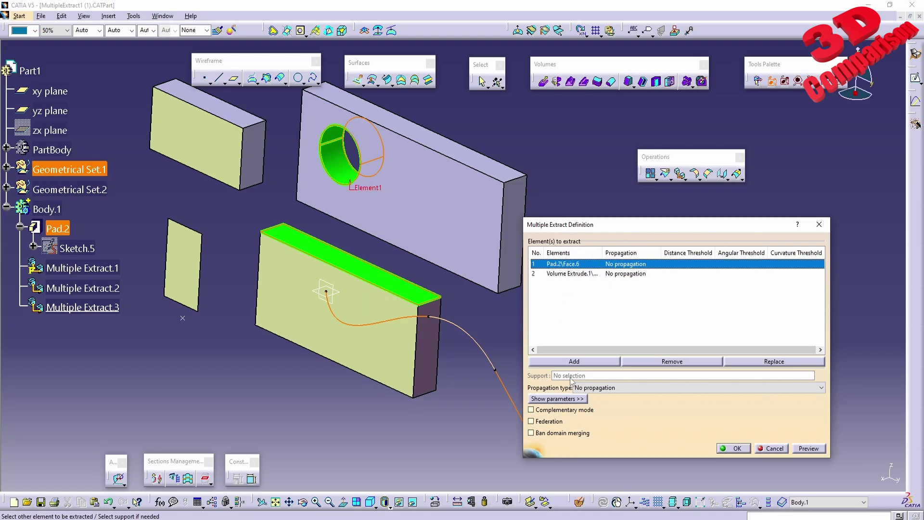
{"action": "left_click", "coordinate": [774, 449]}
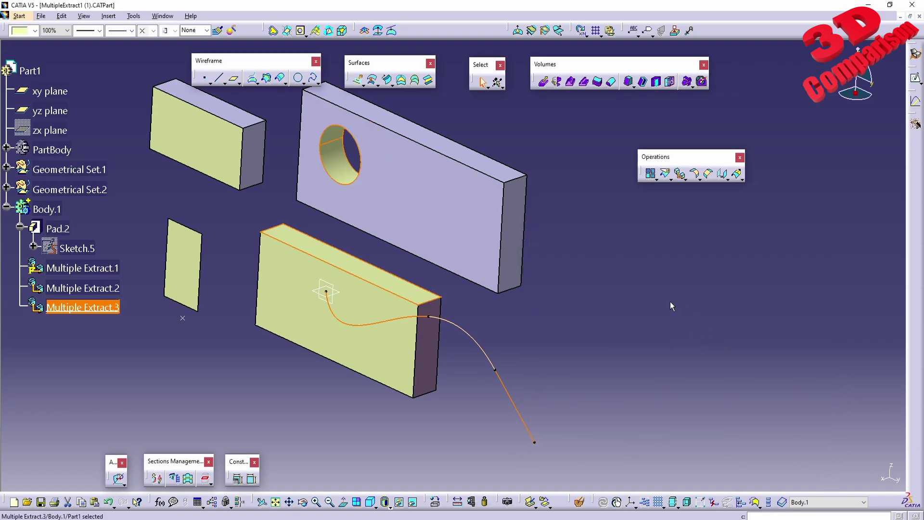
- Switch to MultipleEdgeExtract1.CATPart, try to edit Extract.1, cancel the edit, and check which extract commands are available
{"action": "left_click", "coordinate": [167, 17]}
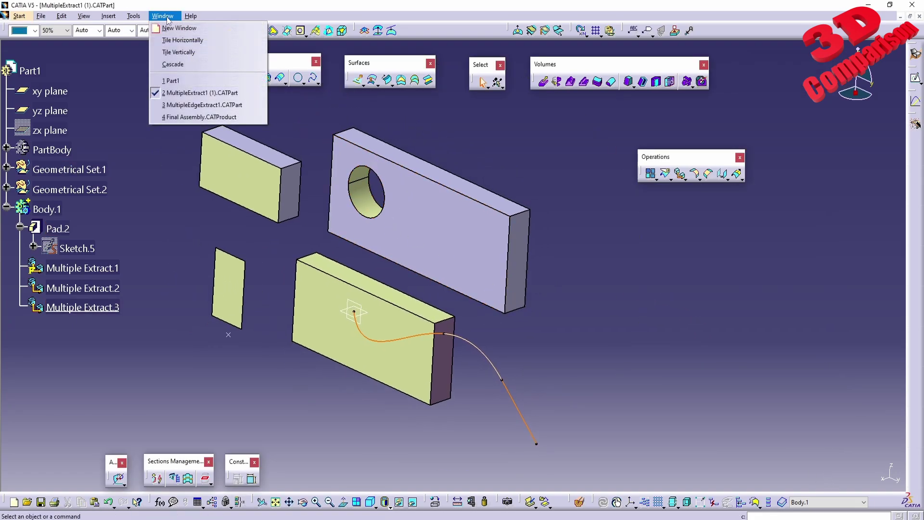
{"action": "left_click", "coordinate": [220, 106]}
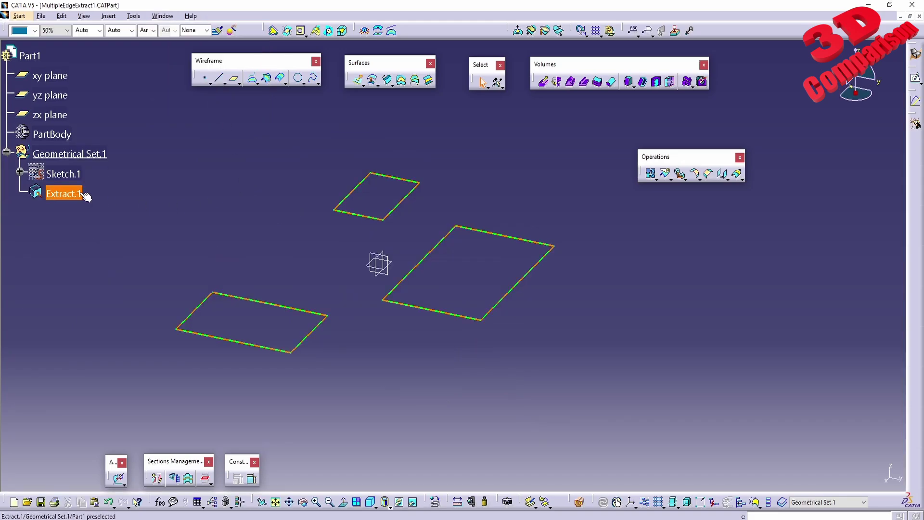
{"action": "double_click", "coordinate": [57, 194]}
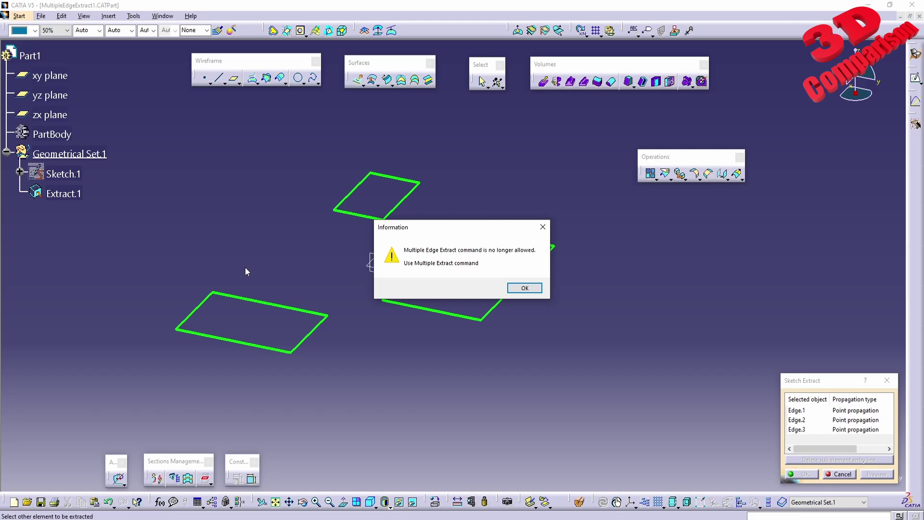
{"action": "left_click_drag", "start_coordinate": [451, 229], "coordinate": [229, 189]}
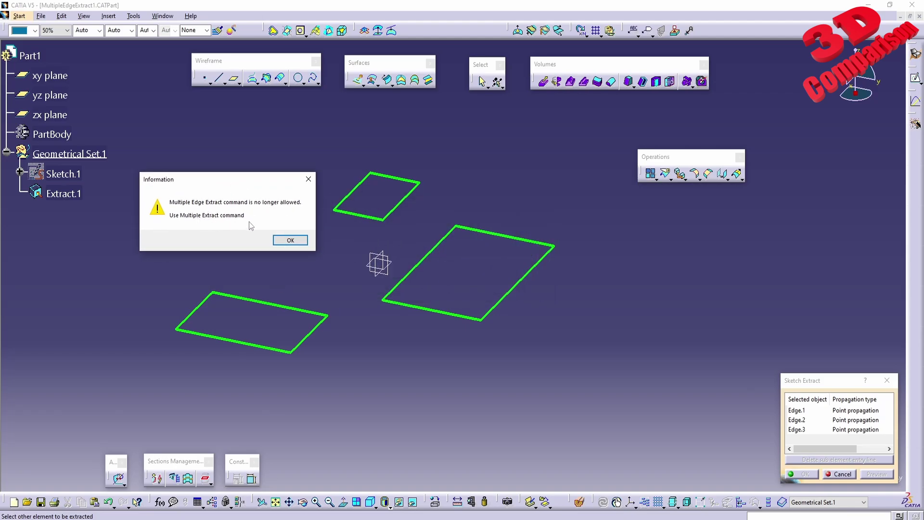
{"action": "left_click", "coordinate": [290, 240]}
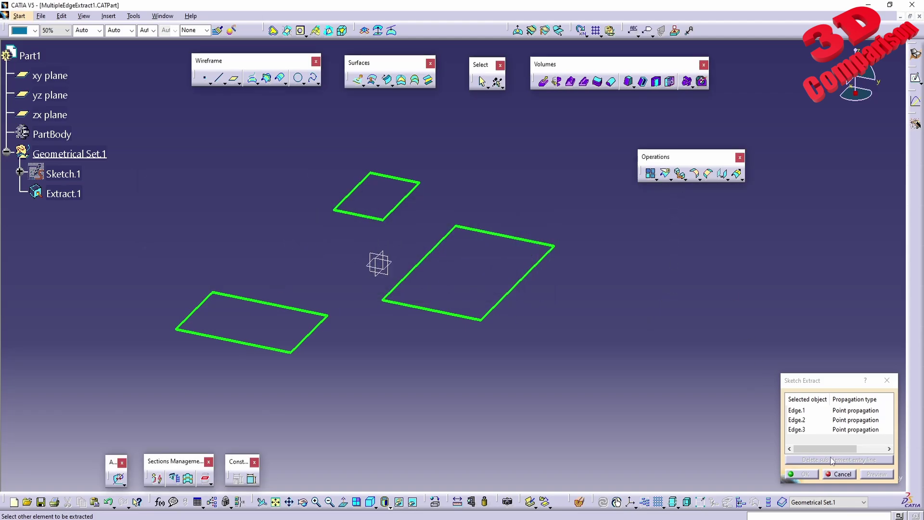
{"action": "left_click", "coordinate": [842, 475]}
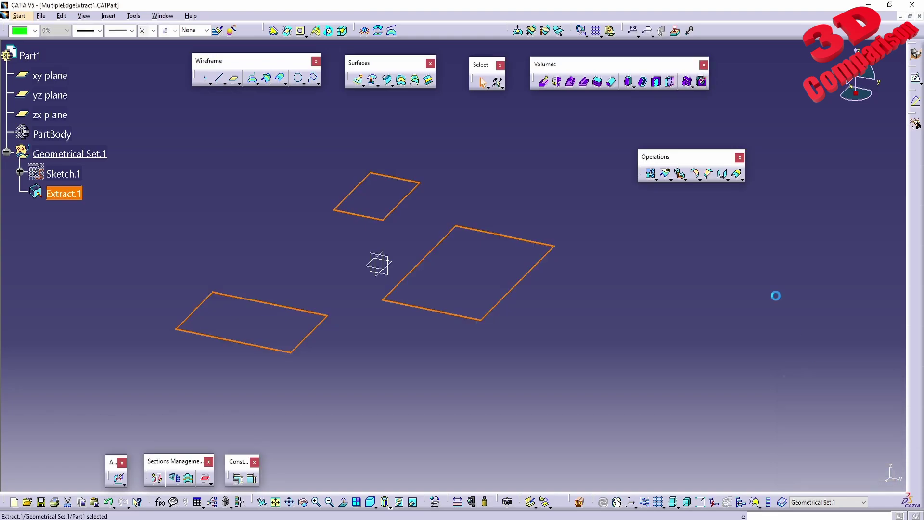
{"action": "left_click", "coordinate": [687, 178]}
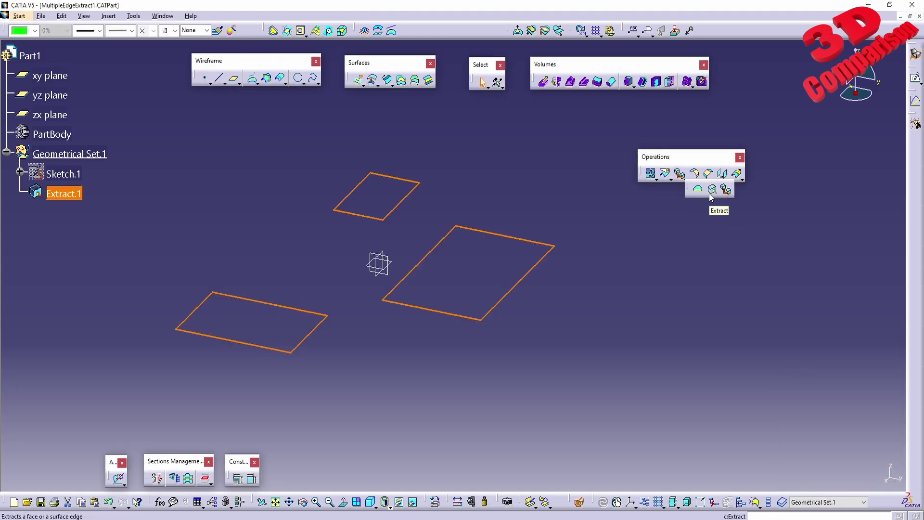
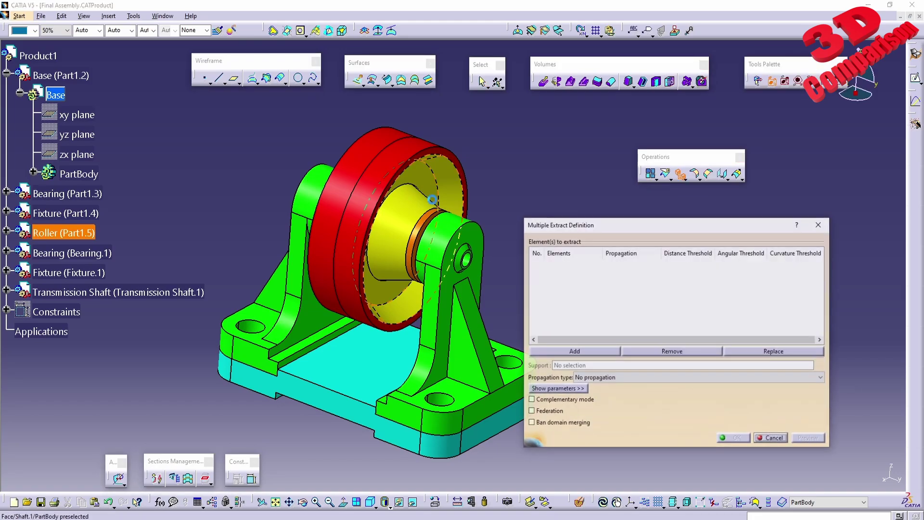
- Create a Multiple Extract of the roller's outer cylindrical faces and the base's pocket floor with No propagation, keeping all the sub-elements
{"action": "left_click", "coordinate": [388, 185]}
{"action": "left_click", "coordinate": [383, 186]}
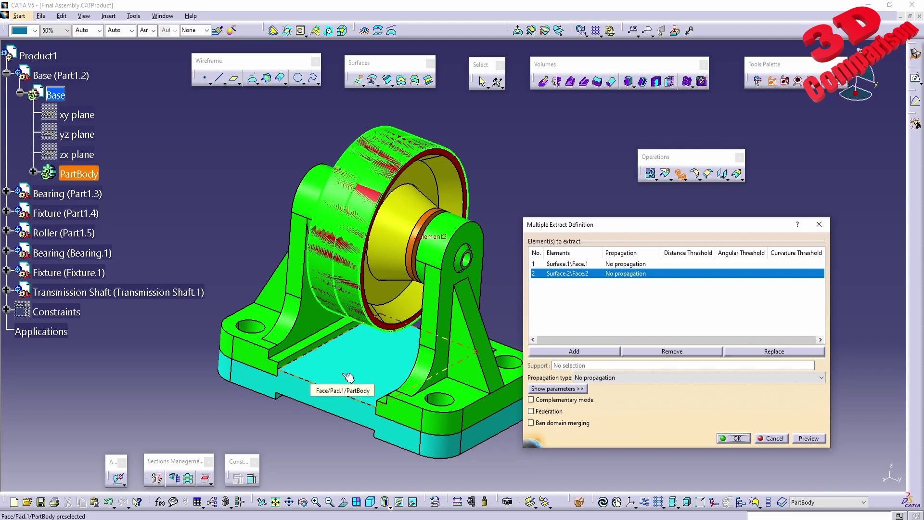
{"action": "left_click", "coordinate": [378, 367]}
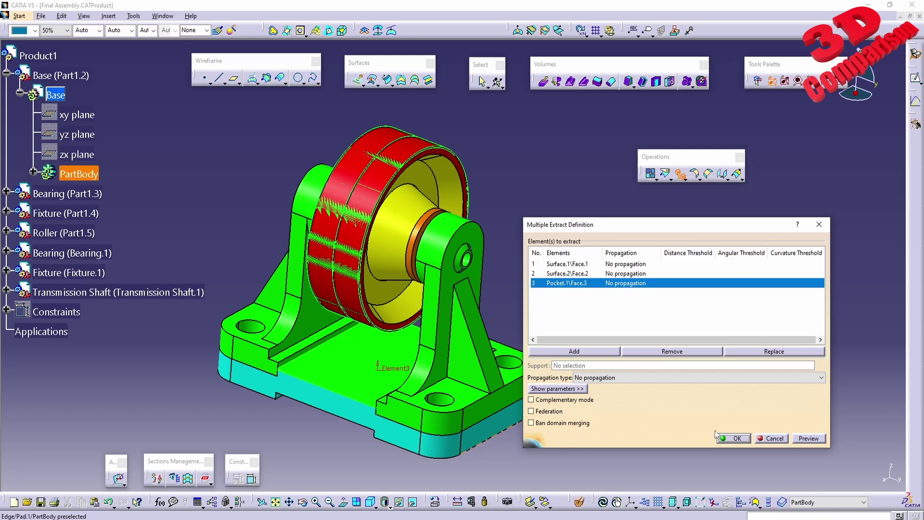
{"action": "left_click", "coordinate": [735, 438]}
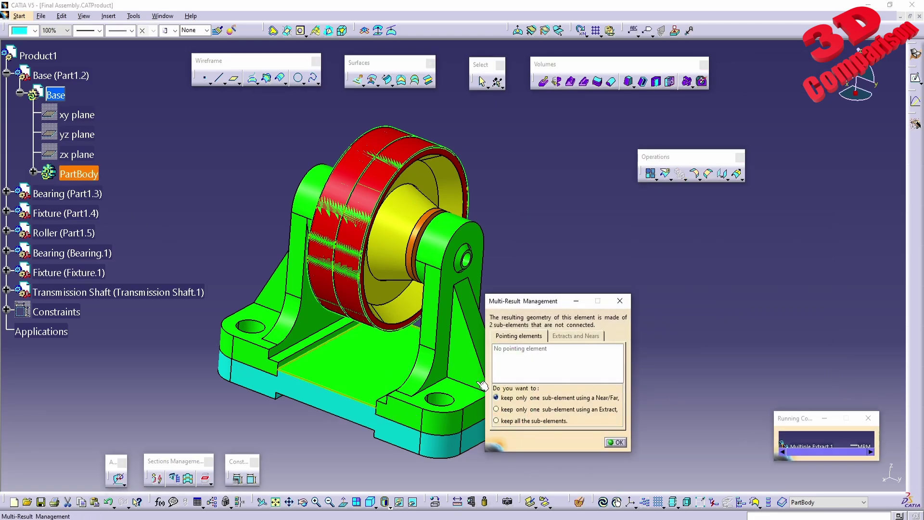
{"action": "left_click", "coordinate": [534, 421]}
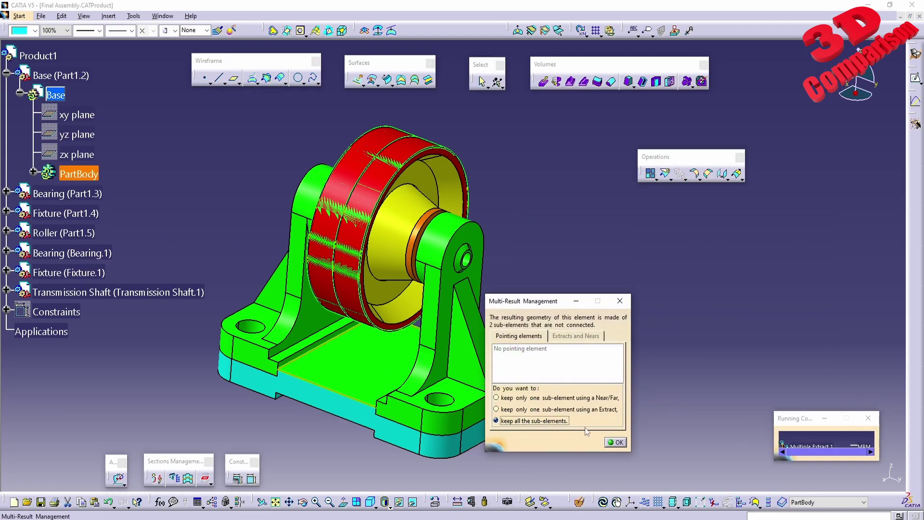
{"action": "left_click", "coordinate": [616, 443]}
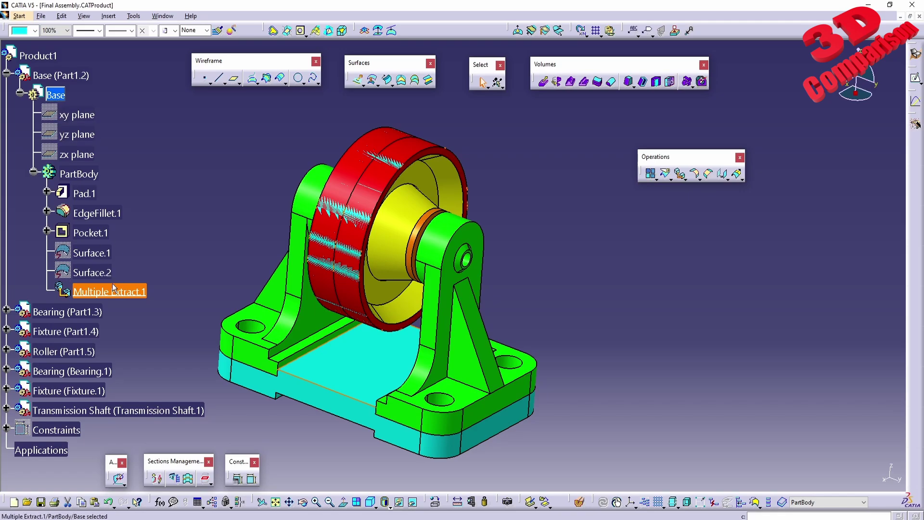
- Hide the Base part's Multiple Extract.1 and recolour it light blue in the hidden space, returning to the visible space
{"action": "right_click", "coordinate": [117, 297]}
{"action": "left_click", "coordinate": [143, 325]}
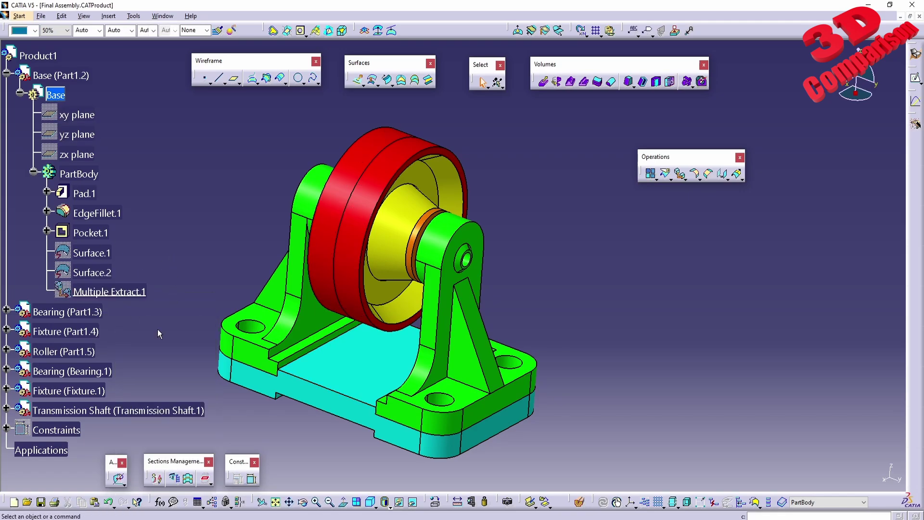
{"action": "left_click", "coordinate": [412, 502]}
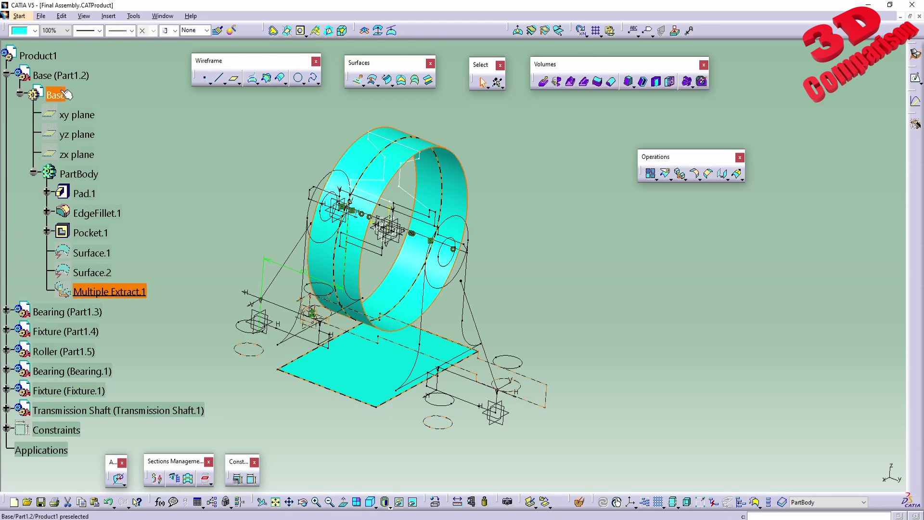
{"action": "left_click", "coordinate": [34, 30]}
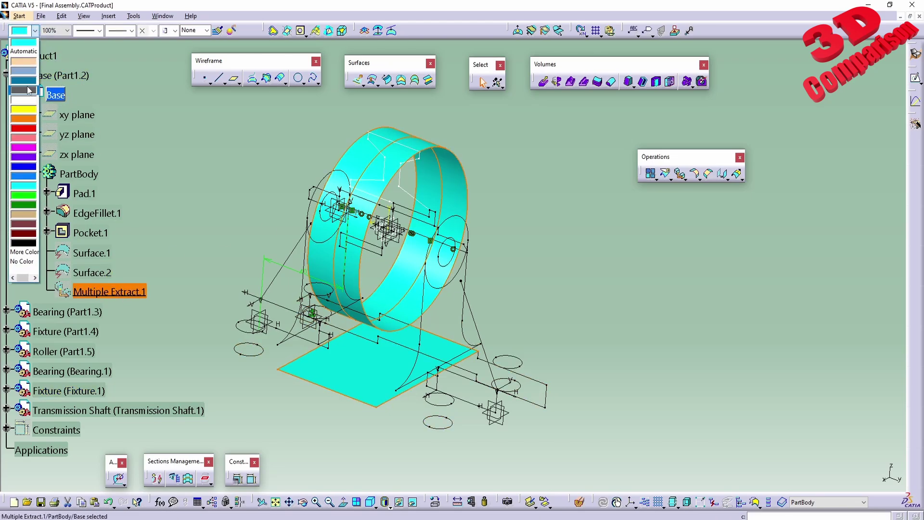
{"action": "left_click", "coordinate": [31, 79]}
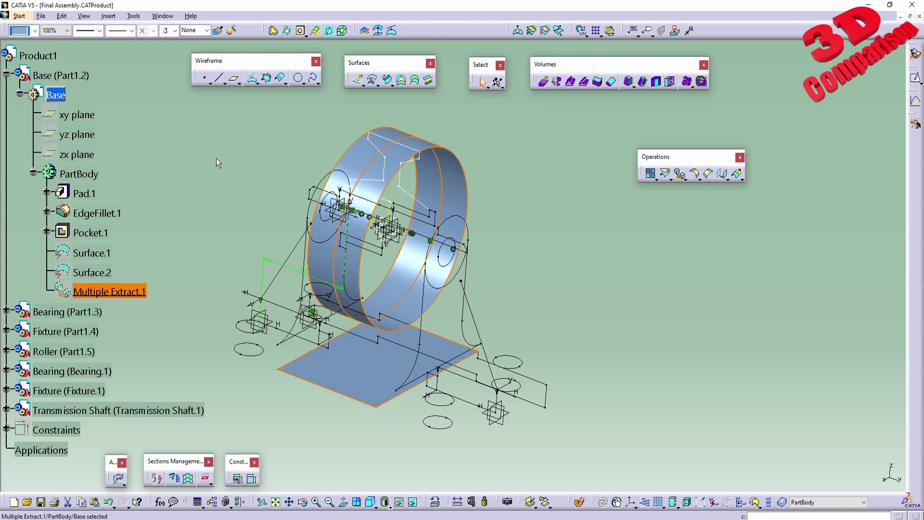
{"action": "left_click", "coordinate": [412, 502]}
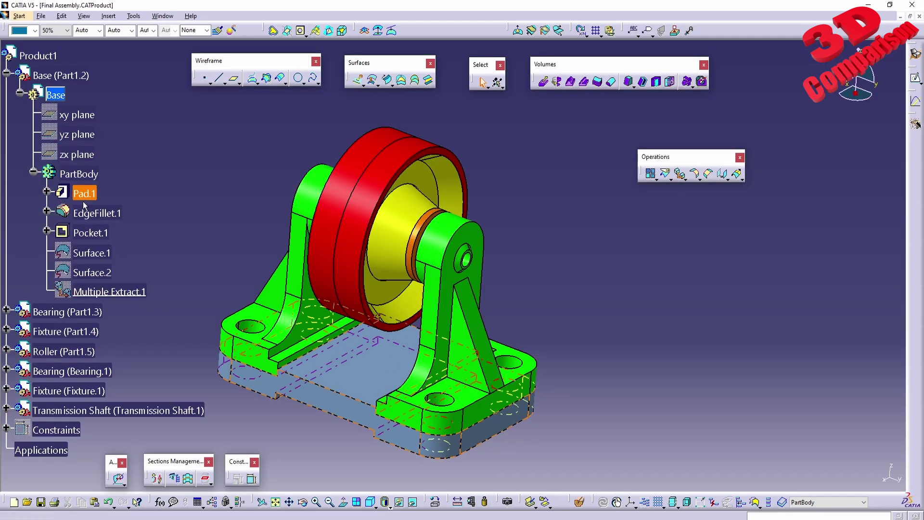
- Make the Roller part active and expand its PartBody in the tree
{"action": "scroll", "coordinate": [101, 337], "scroll_direction": "down", "scroll_amount": 1}
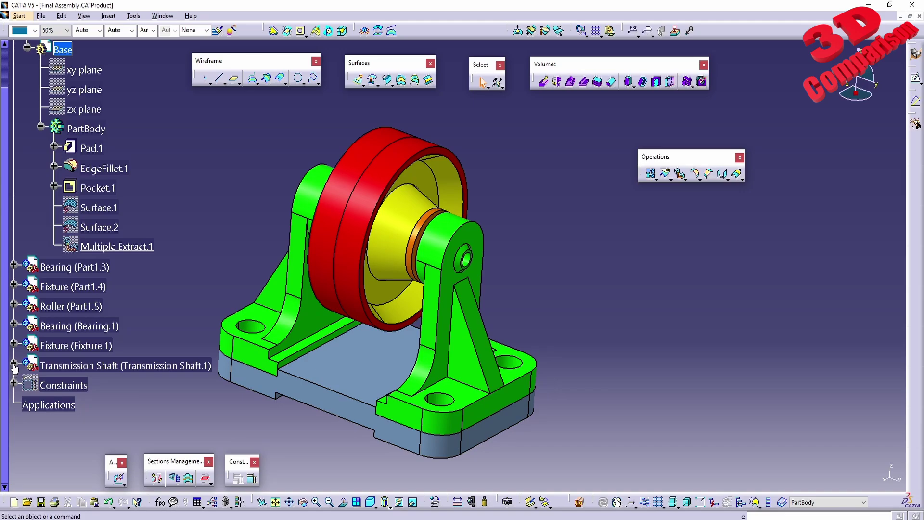
{"action": "scroll", "coordinate": [14, 368], "scroll_direction": "up", "scroll_amount": 1}
{"action": "left_click", "coordinate": [6, 351]}
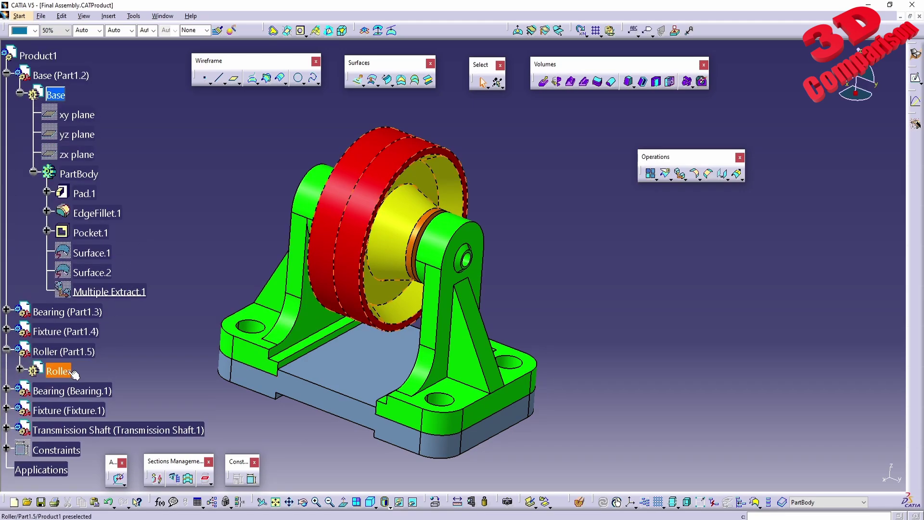
{"action": "left_click", "coordinate": [64, 372]}
{"action": "double_click", "coordinate": [64, 371]}
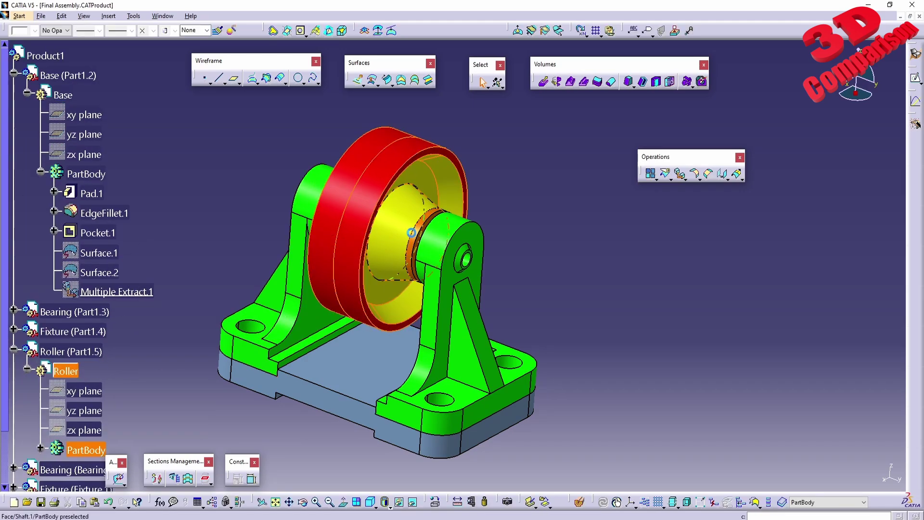
{"action": "scroll", "coordinate": [47, 410], "scroll_direction": "down", "scroll_amount": 1}
{"action": "left_click", "coordinate": [41, 403]}
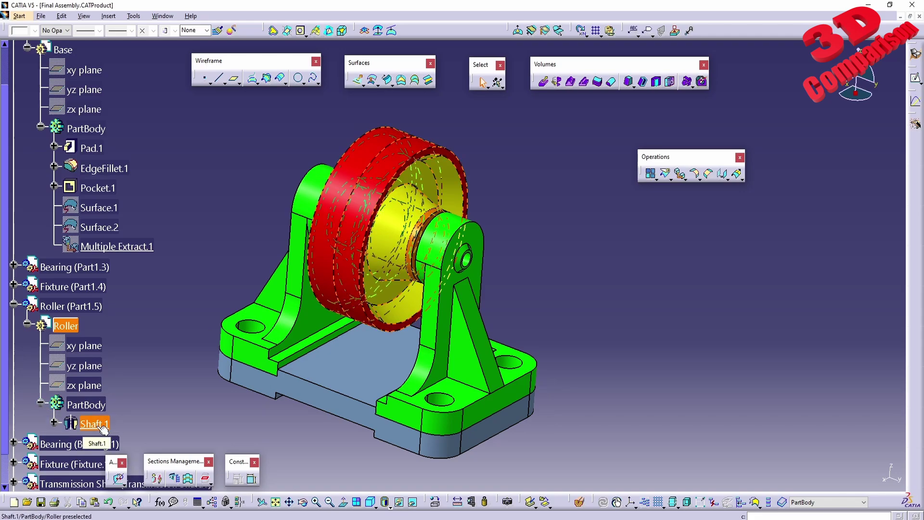
{"action": "left_click", "coordinate": [553, 237]}
- Create a Multiple Extract of the roller hub's conical faces on both sides with No propagation, keeping all the sub-elements
{"action": "left_click", "coordinate": [680, 175]}
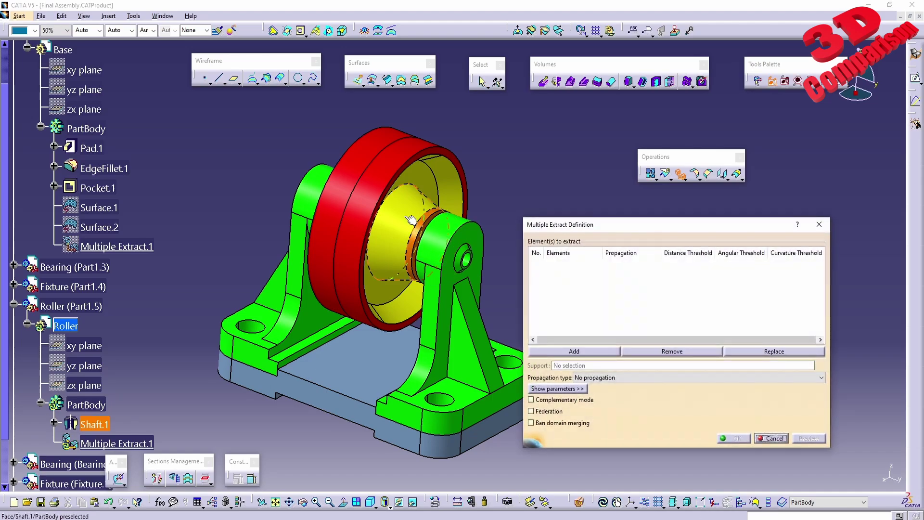
{"action": "left_click", "coordinate": [409, 219]}
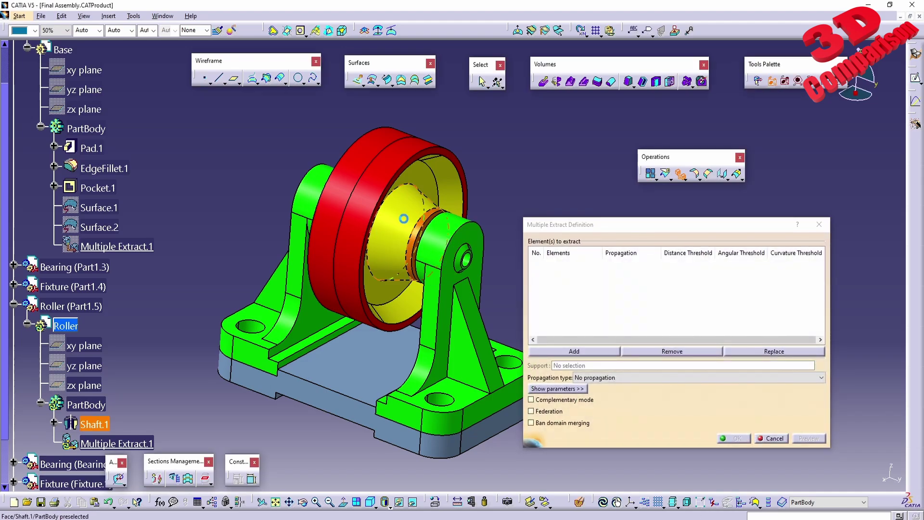
{"action": "middle_click_drag", "start_coordinate": [409, 219], "coordinate": [457, 298]}
{"action": "left_click", "coordinate": [381, 233]}
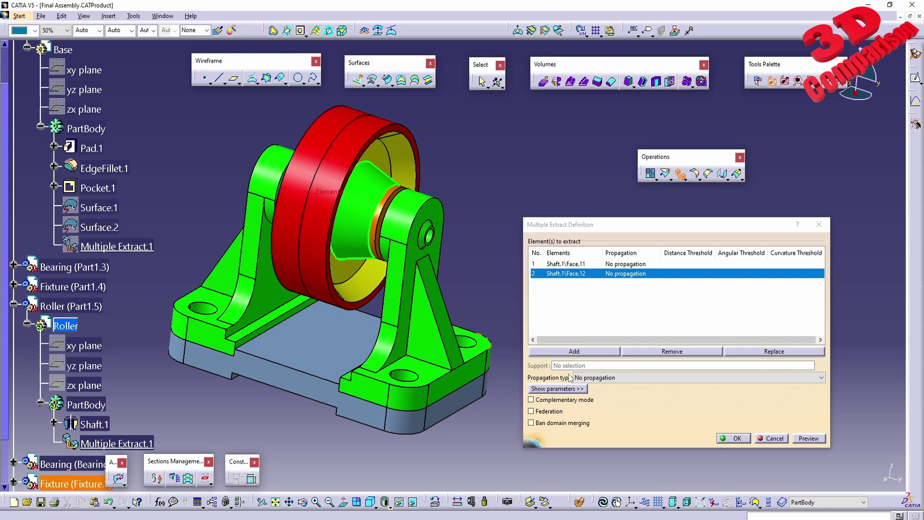
{"action": "left_click", "coordinate": [729, 439]}
{"action": "left_click", "coordinate": [496, 420]}
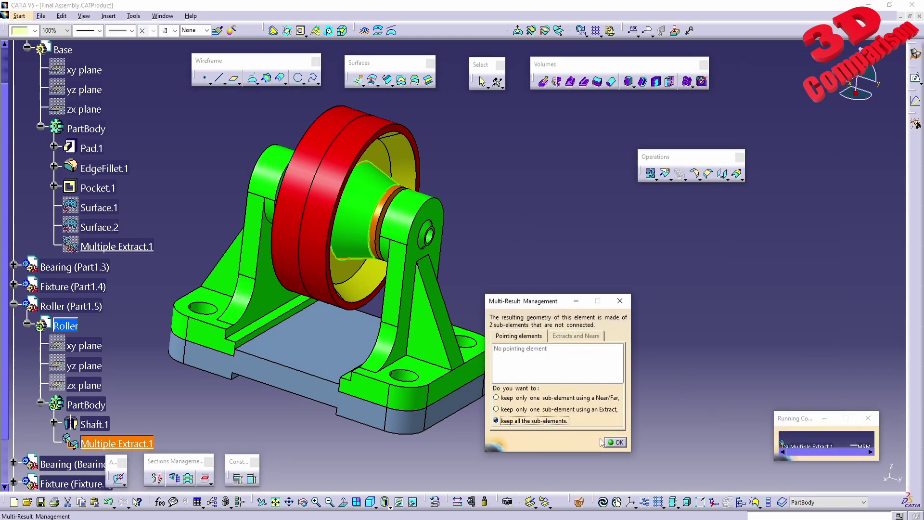
{"action": "left_click", "coordinate": [616, 442]}
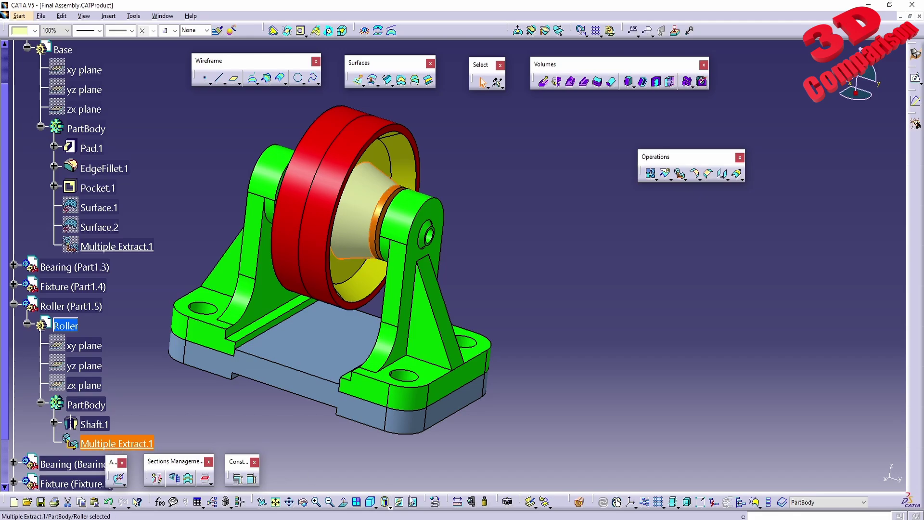
- Hide the Roller part's Multiple Extract.1, inspect its faces in the hidden space, and return to the visible space
{"action": "right_click", "coordinate": [150, 443]}
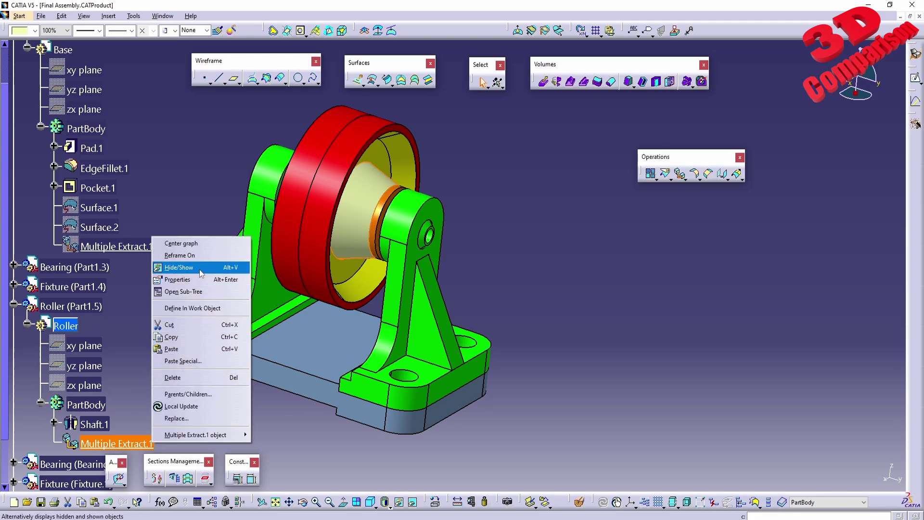
{"action": "left_click", "coordinate": [179, 267]}
{"action": "left_click", "coordinate": [413, 503]}
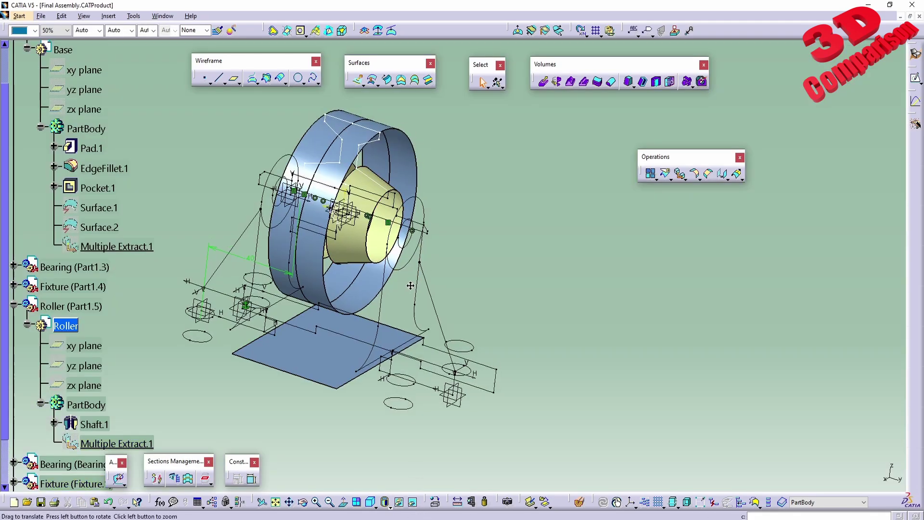
{"action": "middle_click_drag", "start_coordinate": [308, 289], "coordinate": [277, 311]}
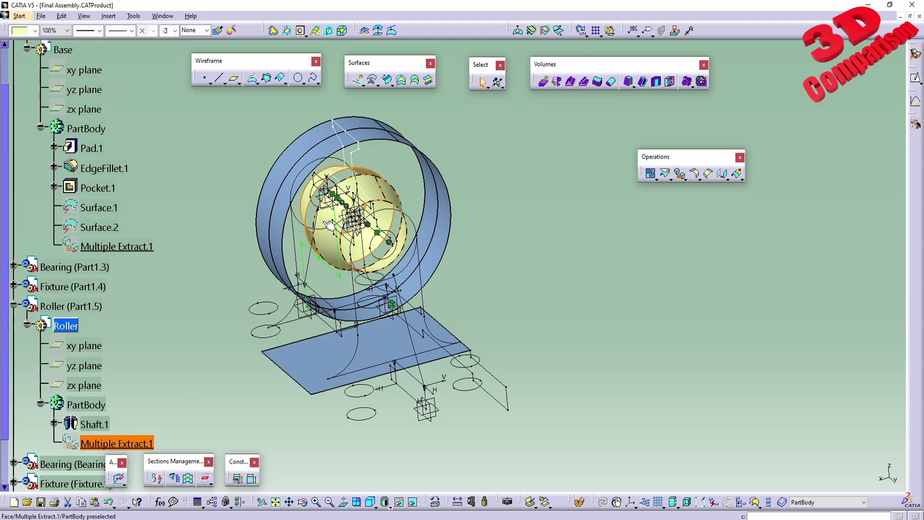
{"action": "left_click", "coordinate": [325, 245]}
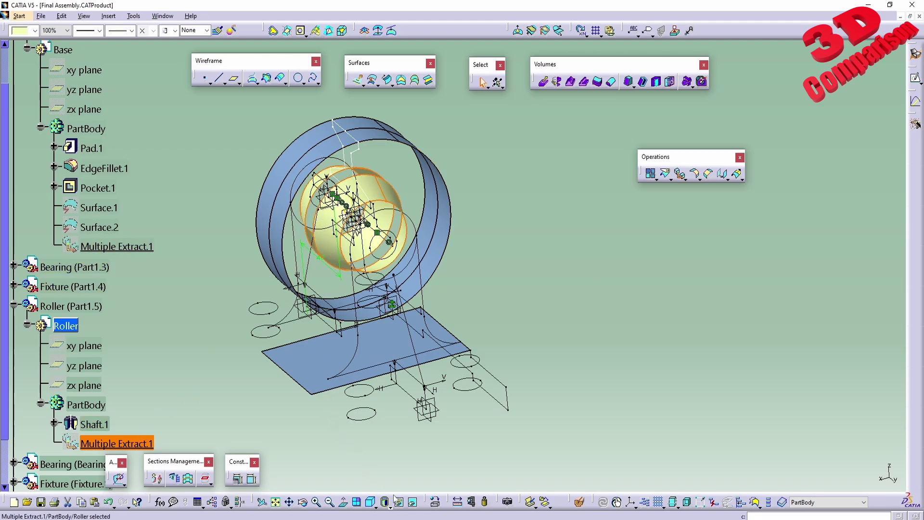
{"action": "left_click", "coordinate": [412, 502]}
- Activate Product1, insert a new part into it, and collapse the expanded component branches in the tree
{"action": "scroll", "coordinate": [149, 233], "scroll_direction": "up", "scroll_amount": 3}
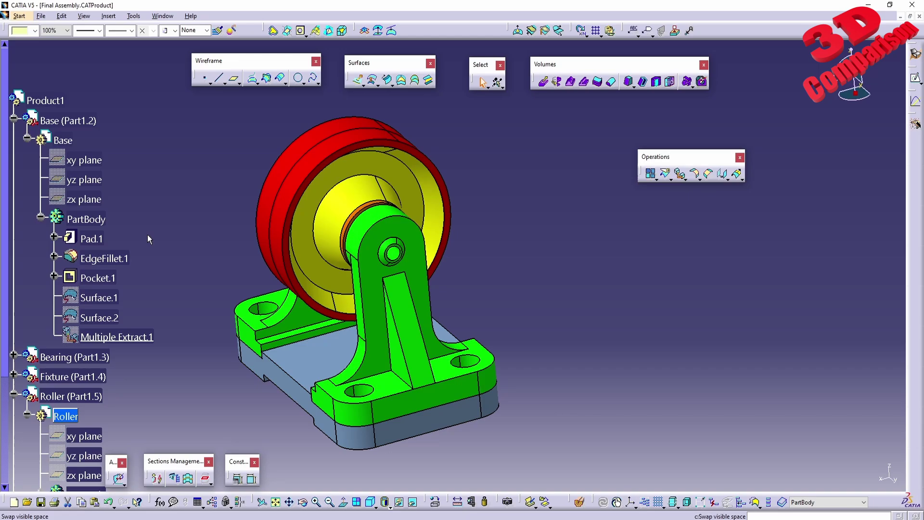
{"action": "double_click", "coordinate": [61, 102]}
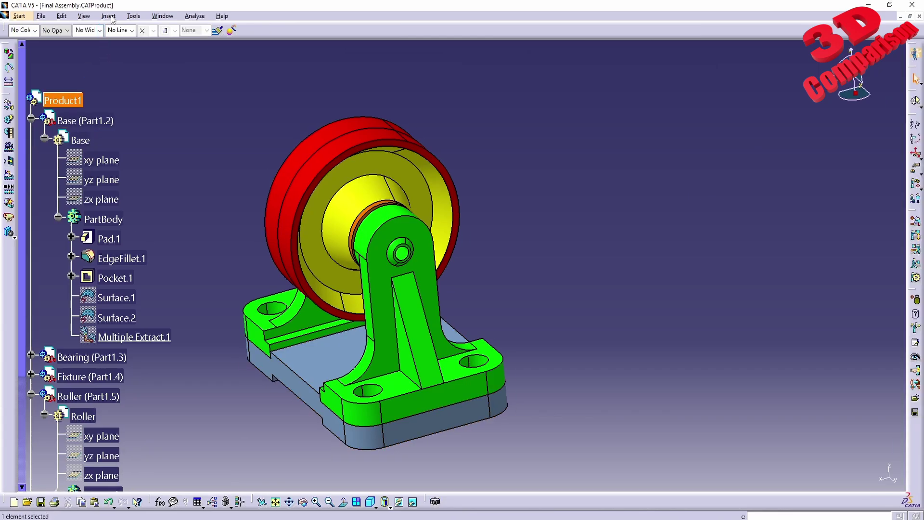
{"action": "left_click", "coordinate": [109, 17]}
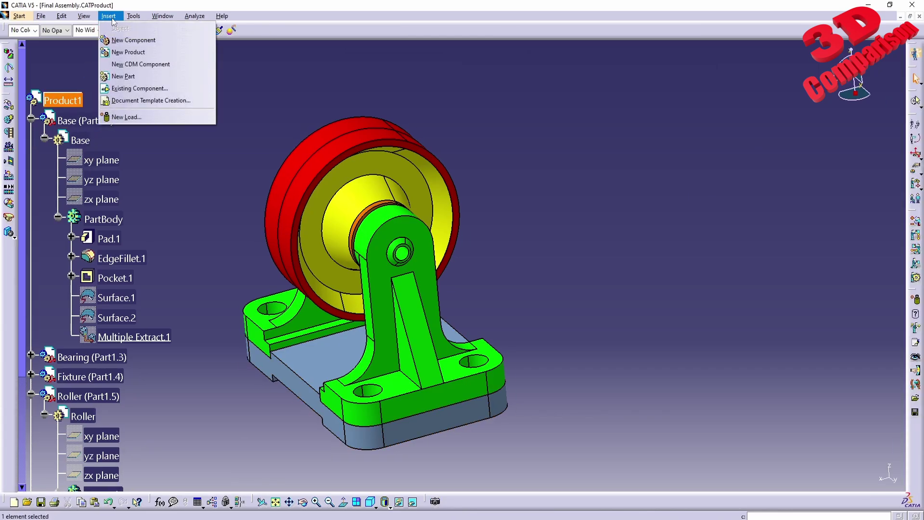
{"action": "left_click", "coordinate": [141, 76]}
{"action": "left_click", "coordinate": [496, 301]}
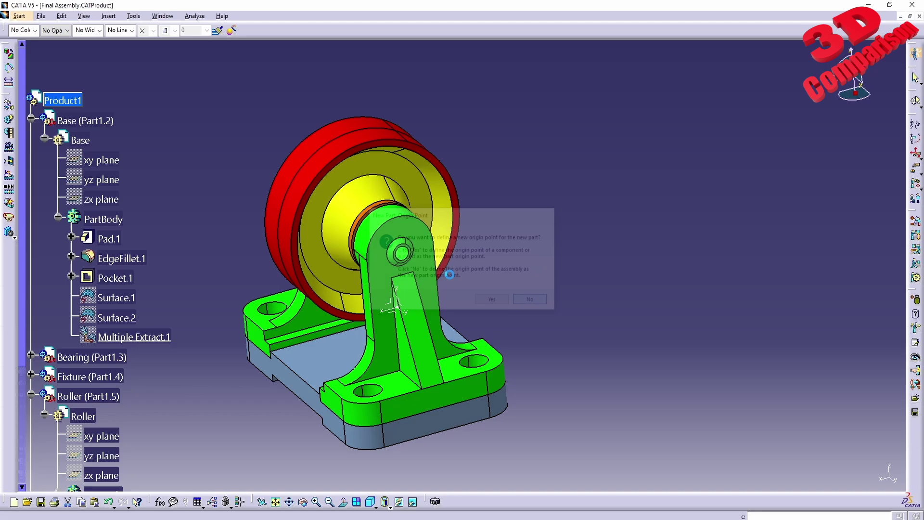
{"action": "left_click", "coordinate": [32, 119]}
{"action": "left_click", "coordinate": [23, 179]}
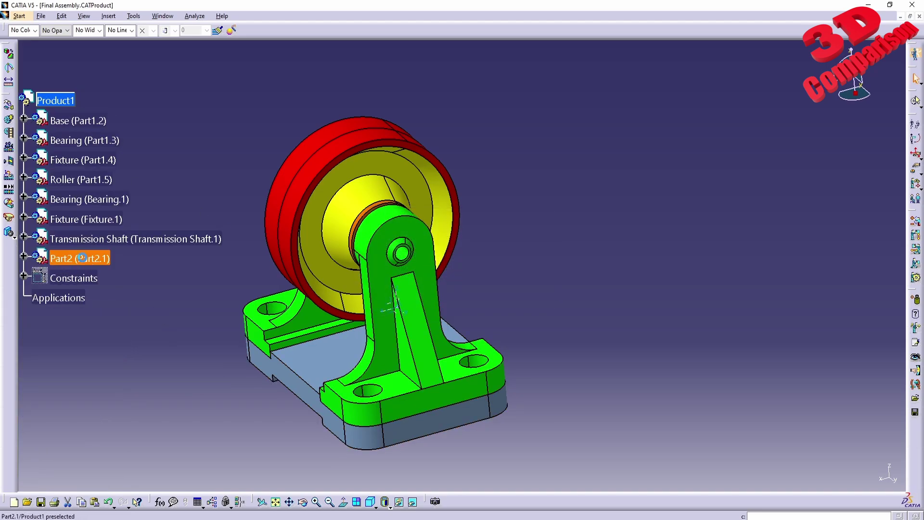
- Set the new part's instance name to Extracted and its part number to Extracted Surface
{"action": "right_click", "coordinate": [82, 258]}
{"action": "left_click", "coordinate": [128, 306]}
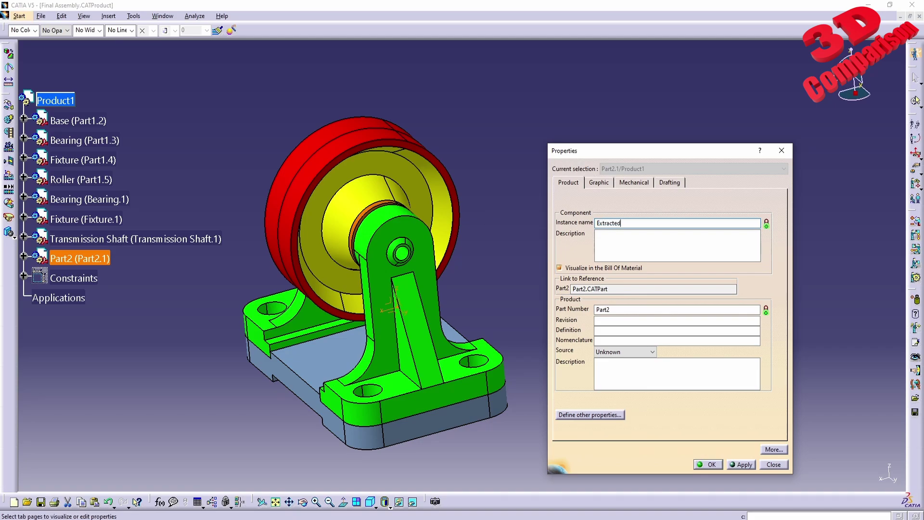
{"action": "double_click", "coordinate": [602, 310]}
{"action": "type", "text": "Extracted"}
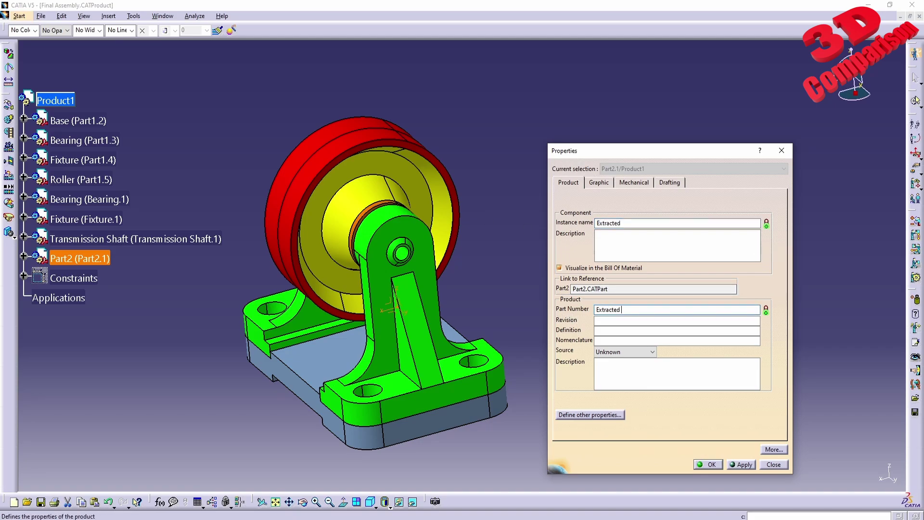
{"action": "type", "text": "Surface"}
{"action": "key", "text": "Return"}
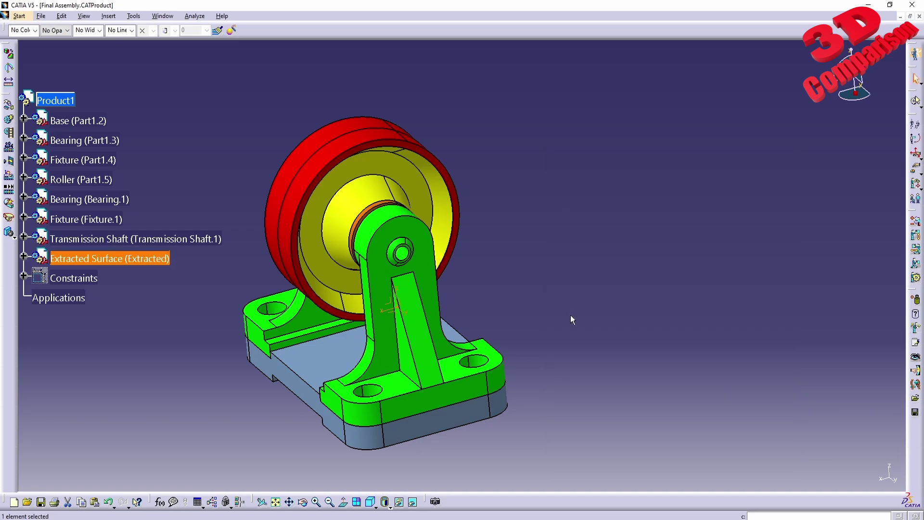
- In the Extracted Surface part, create a No propagation Multiple Extract of four fixture stiffener faces and the roller's two outer cylindrical faces, keeping all sub-elements
{"action": "left_click", "coordinate": [23, 256]}
{"action": "double_click", "coordinate": [100, 278]}
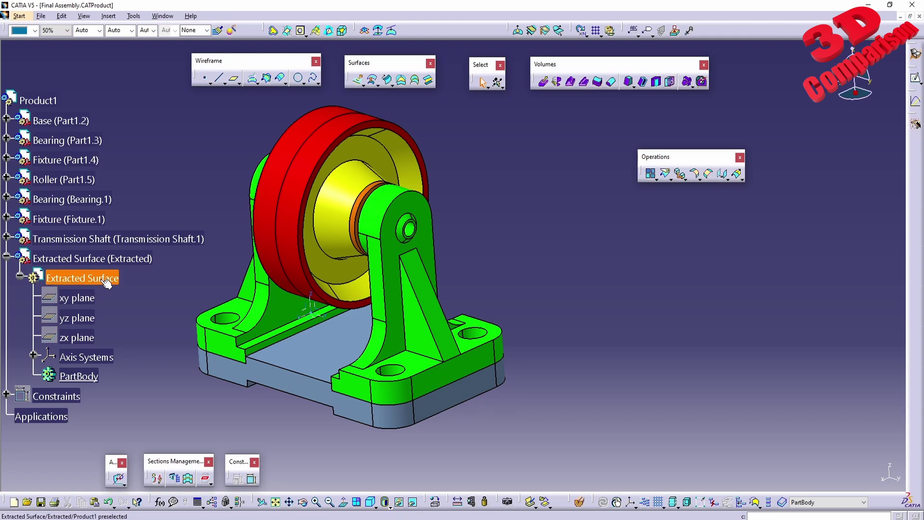
{"action": "key", "text": "Return"}
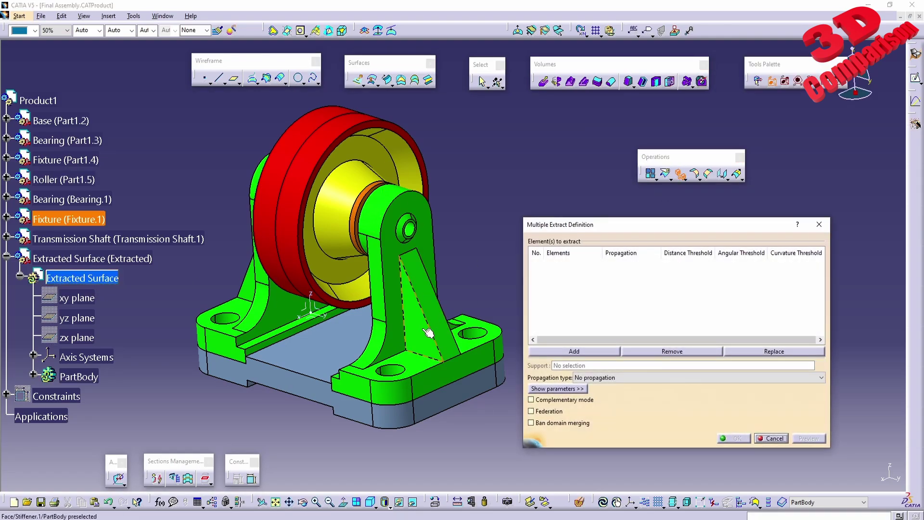
{"action": "left_click", "coordinate": [449, 313]}
{"action": "middle_click_drag", "start_coordinate": [450, 313], "coordinate": [409, 298]}
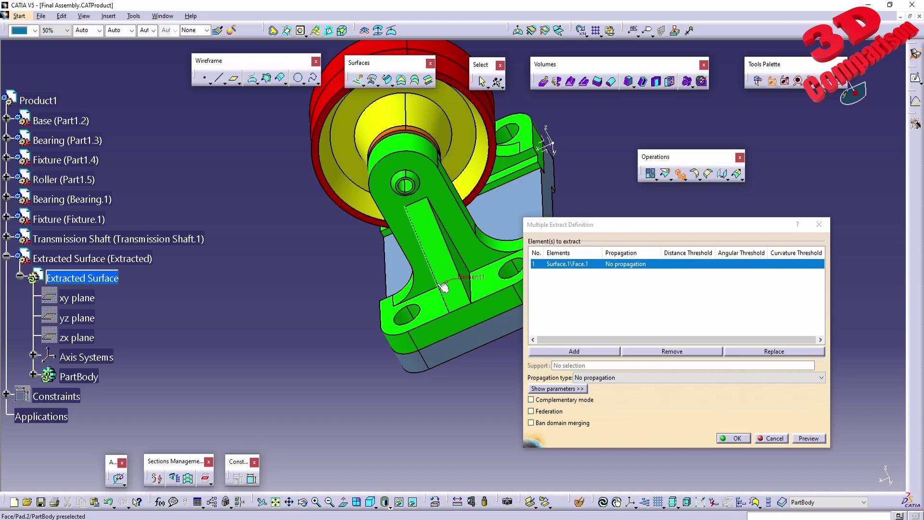
{"action": "left_click", "coordinate": [465, 268]}
{"action": "middle_click_drag", "start_coordinate": [330, 316], "coordinate": [417, 318]}
{"action": "left_click", "coordinate": [318, 272]}
{"action": "left_click", "coordinate": [412, 380]}
{"action": "left_click", "coordinate": [279, 251]}
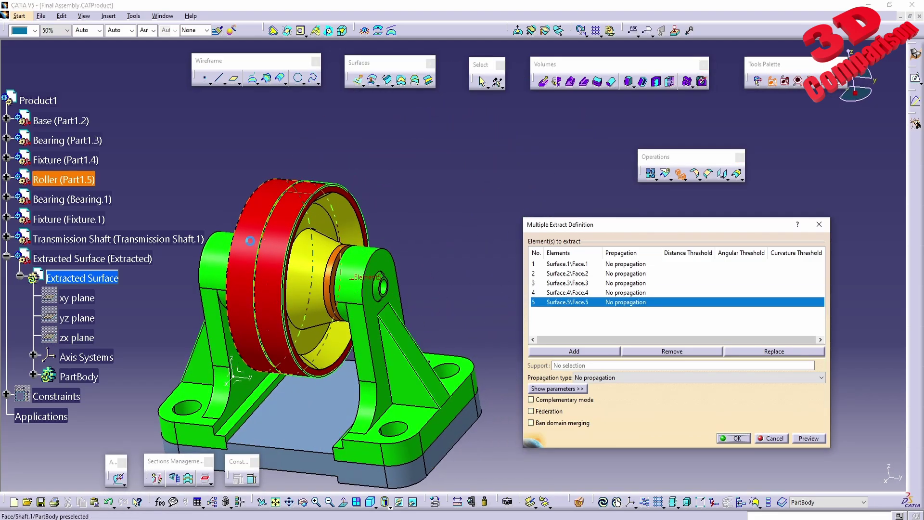
{"action": "left_click", "coordinate": [281, 253]}
{"action": "middle_click_drag", "start_coordinate": [282, 253], "coordinate": [274, 281]}
{"action": "left_click", "coordinate": [735, 438]}
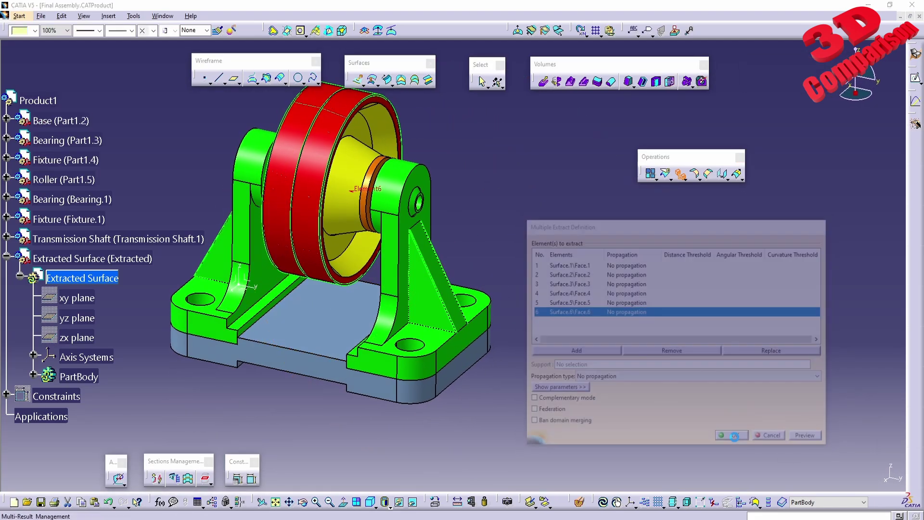
{"action": "left_click", "coordinate": [609, 440]}
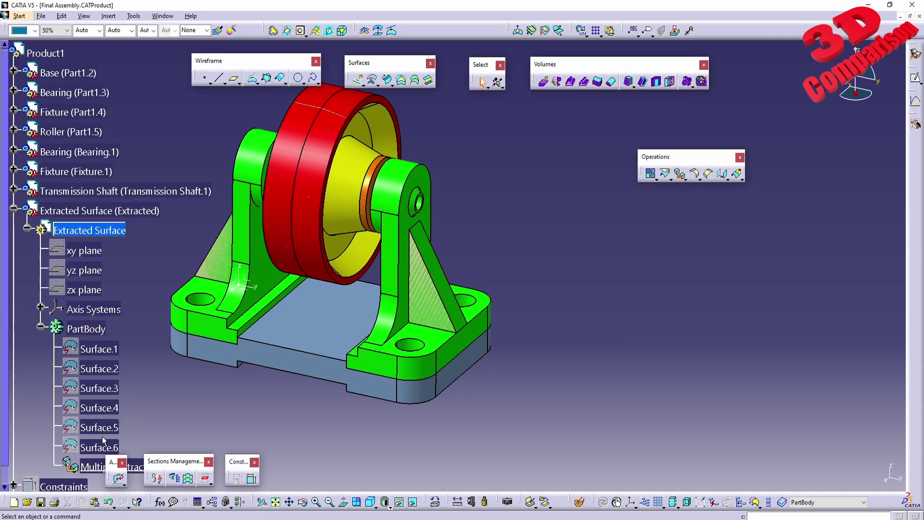
- Hide all the components from Base to Extracted Surface, and show only the Extracted Surface part again
{"action": "scroll", "coordinate": [73, 74], "scroll_direction": "up", "scroll_amount": 2}
{"action": "left_click", "coordinate": [75, 123]}
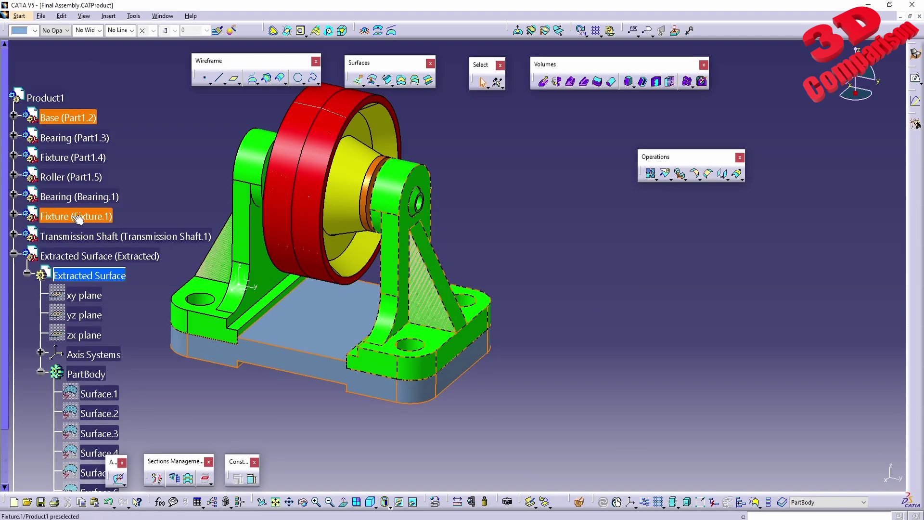
{"action": "left_click", "coordinate": [97, 255], "text": "shift"}
{"action": "right_click", "coordinate": [55, 117]}
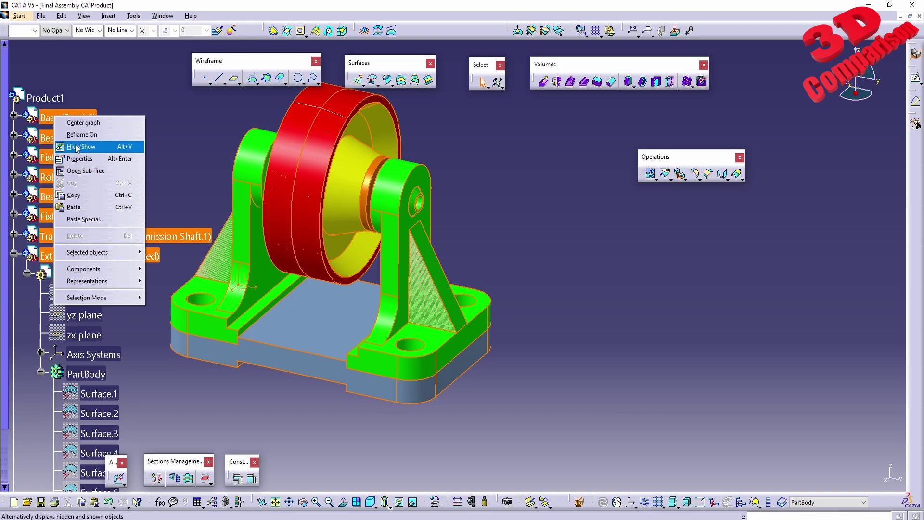
{"action": "left_click", "coordinate": [77, 146]}
{"action": "left_click", "coordinate": [13, 254]}
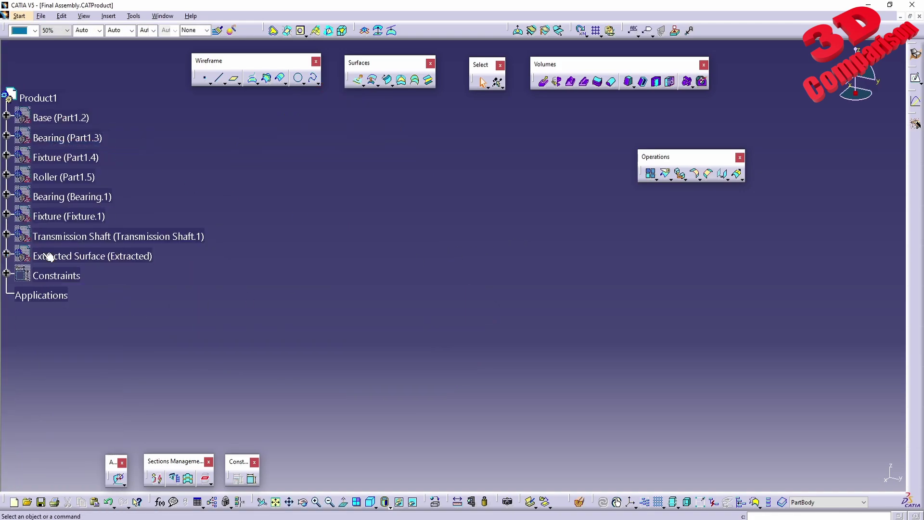
{"action": "right_click", "coordinate": [60, 256]}
{"action": "left_click", "coordinate": [105, 290]}
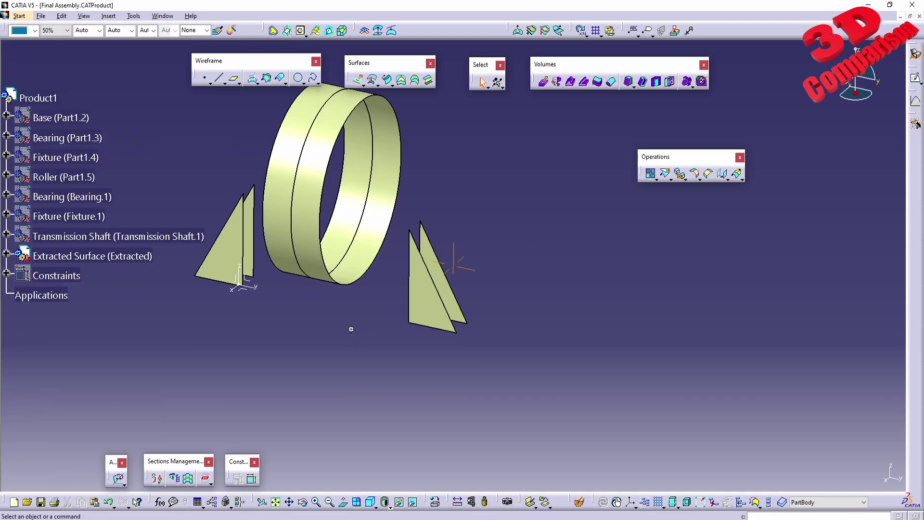
{"action": "middle_click_drag", "start_coordinate": [351, 329], "coordinate": [332, 347]}
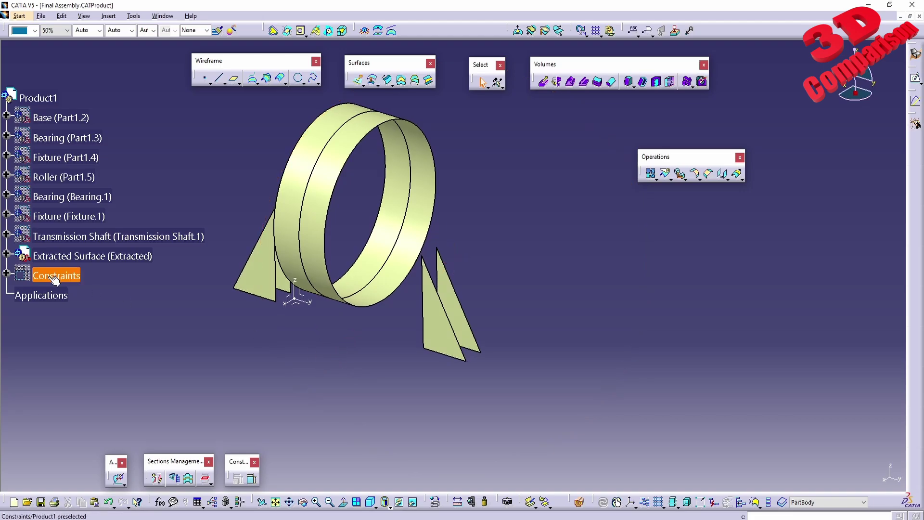
- Copy the Base part's Multiple Extract.1 and paste it As Result into the PartBody of the Extracted Surface part
{"action": "left_click", "coordinate": [6, 117]}
{"action": "right_click", "coordinate": [132, 336]}
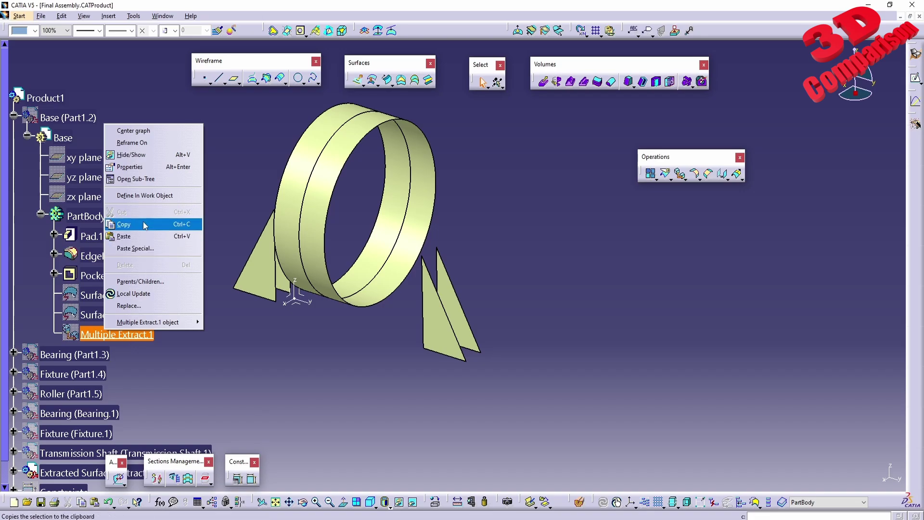
{"action": "left_click", "coordinate": [124, 224]}
{"action": "left_click", "coordinate": [15, 117]}
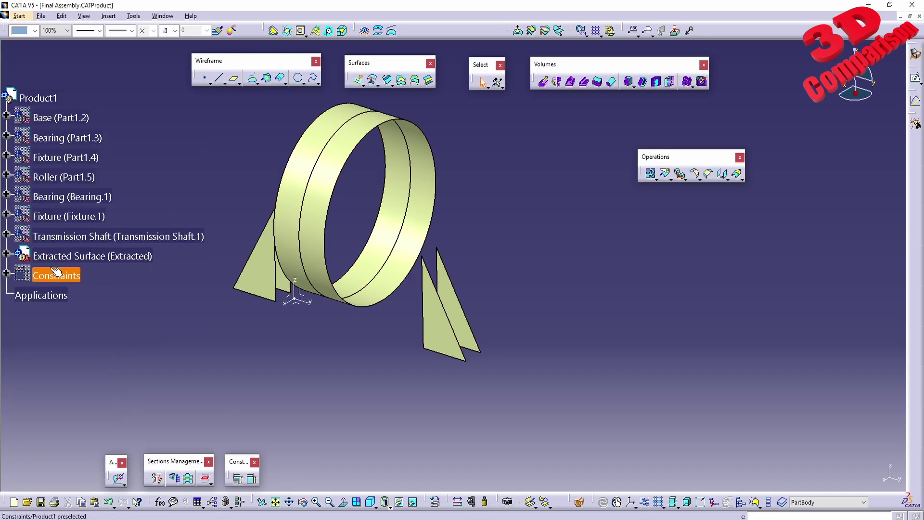
{"action": "double_click", "coordinate": [30, 257]}
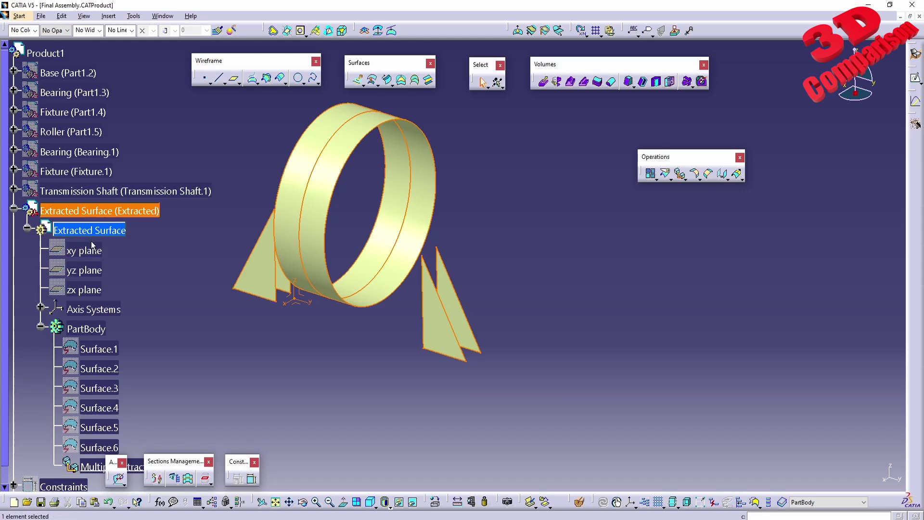
{"action": "right_click", "coordinate": [94, 329]}
{"action": "left_click", "coordinate": [125, 242]}
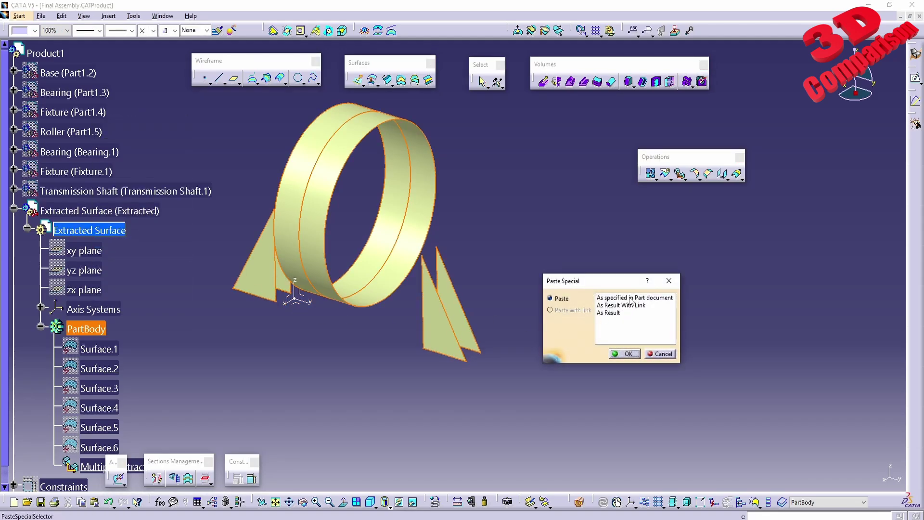
{"action": "left_click", "coordinate": [630, 298]}
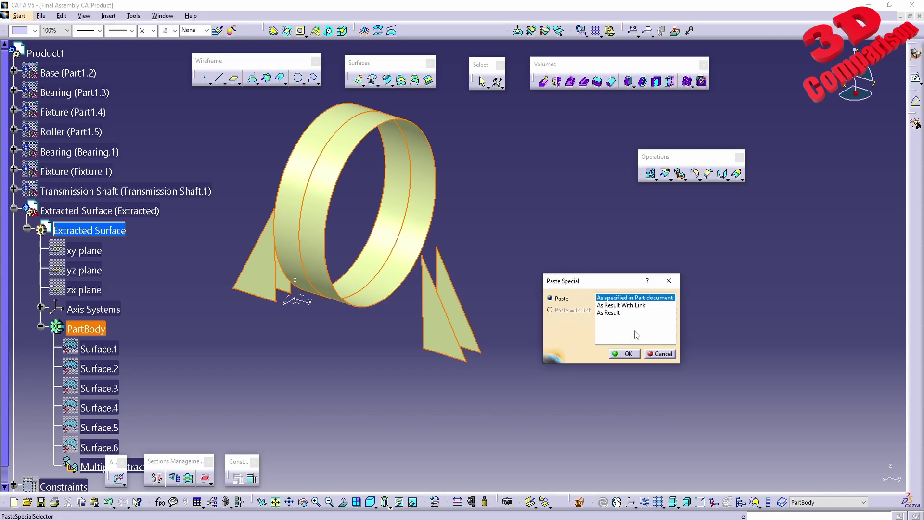
{"action": "left_click", "coordinate": [640, 307]}
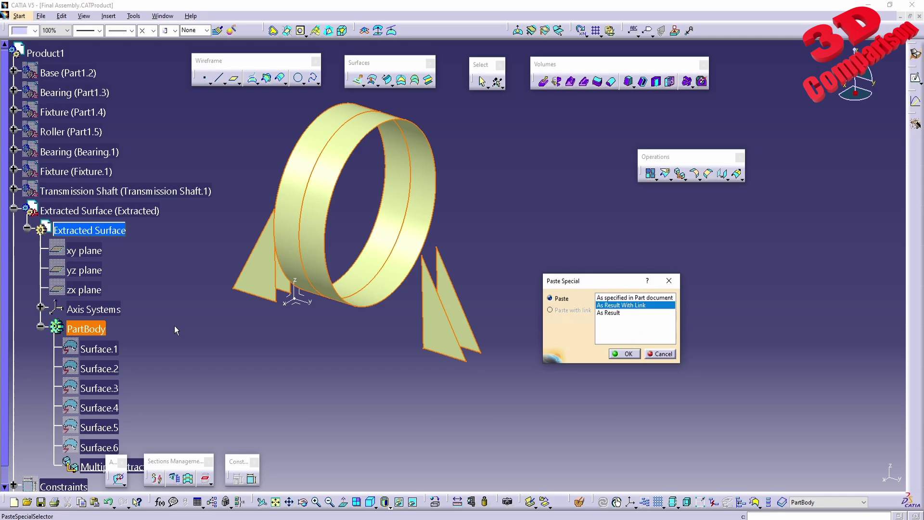
{"action": "left_click", "coordinate": [609, 313]}
{"action": "left_click", "coordinate": [625, 354]}
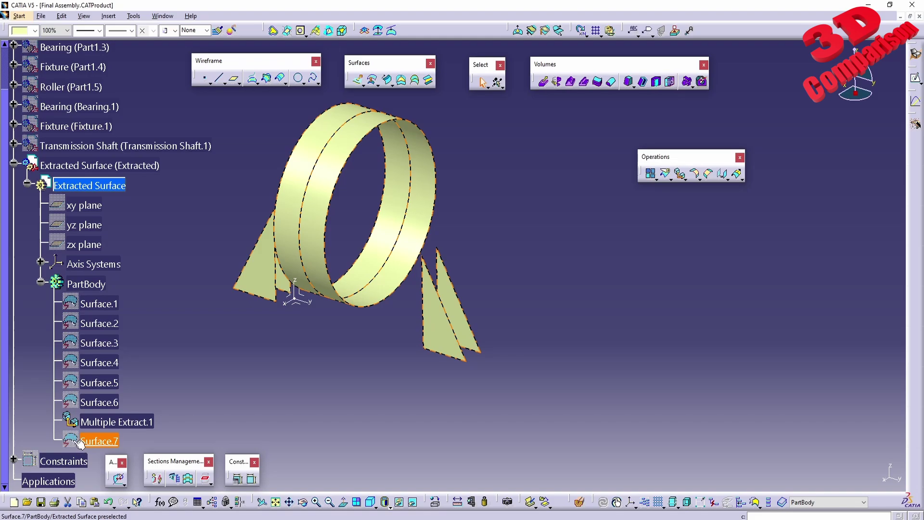
- Review the element list in the Extracted Surface part's Multiple Extract.1 definition and close it without changes
{"action": "right_click", "coordinate": [103, 424]}
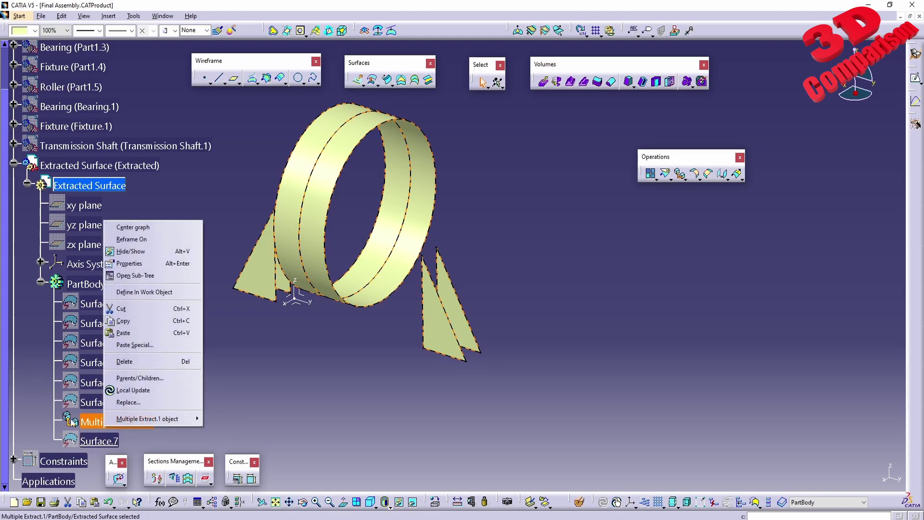
{"action": "left_click", "coordinate": [271, 401]}
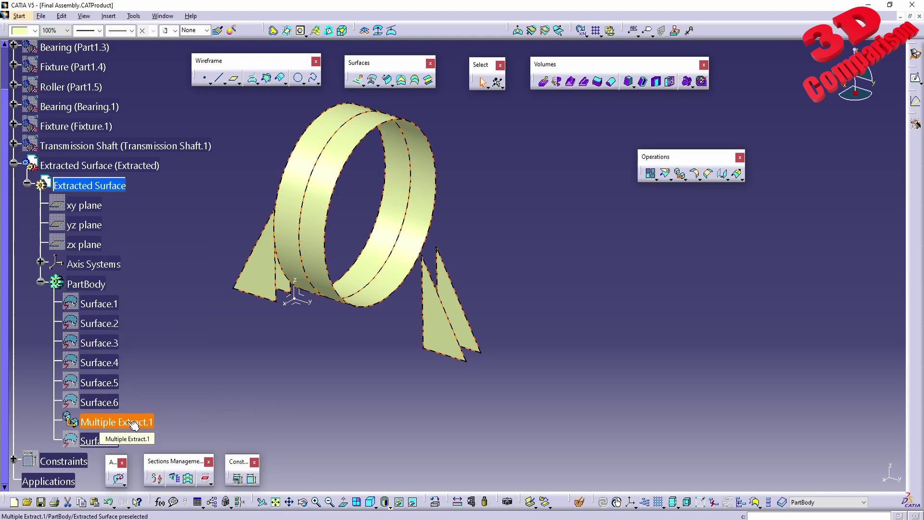
{"action": "double_click", "coordinate": [134, 425]}
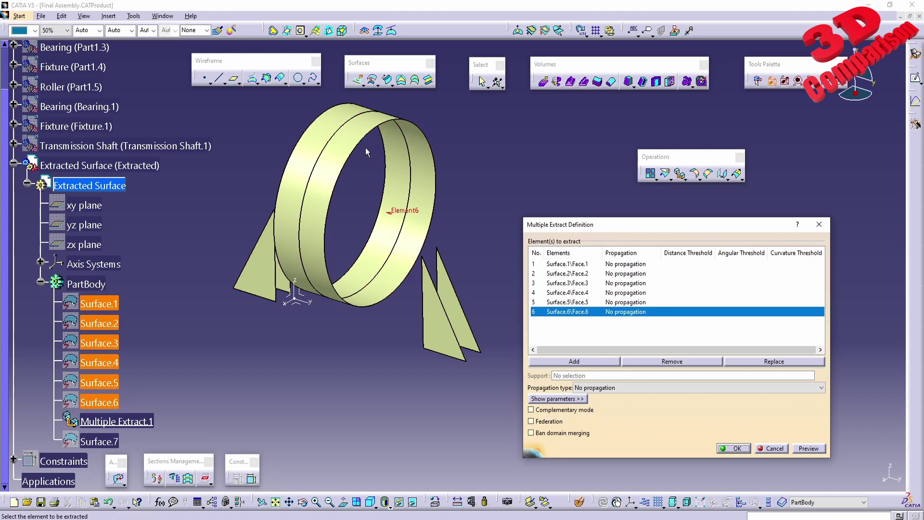
{"action": "left_click", "coordinate": [772, 449]}
- Hide Multiple Extract.1 in the Extracted Surface part and show the pasted Surface.7
{"action": "right_click", "coordinate": [104, 424]}
{"action": "left_click", "coordinate": [130, 248]}
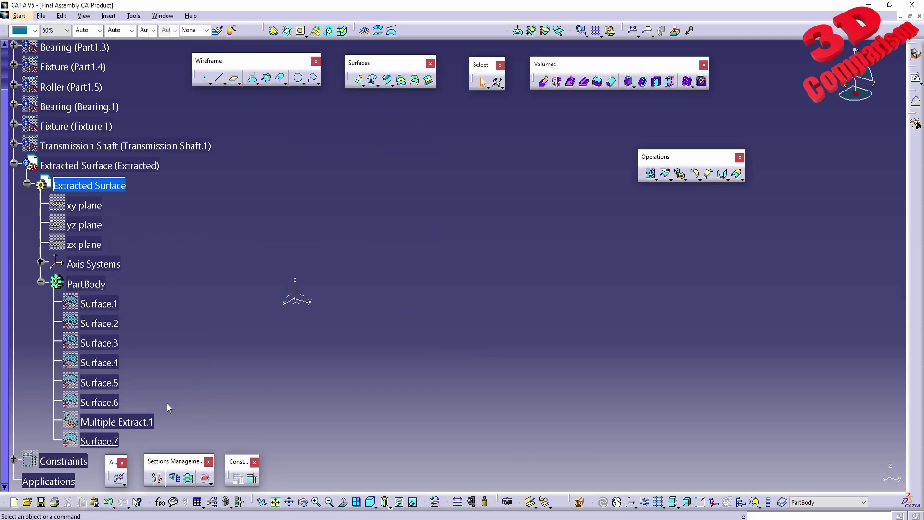
{"action": "right_click", "coordinate": [102, 441]}
{"action": "left_click", "coordinate": [130, 265]}
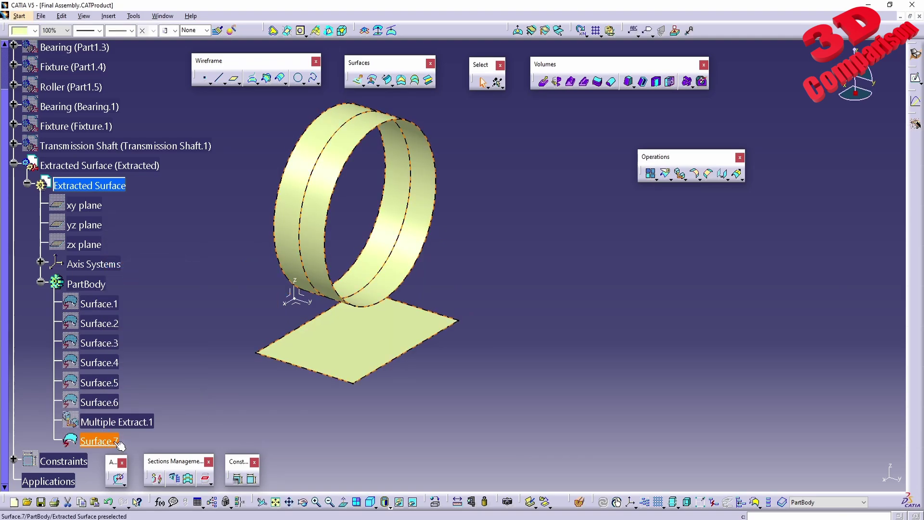
{"action": "left_click", "coordinate": [109, 442]}
- Expand and activate the Base part, review its Multiple Extract.1 definition, and close it without changes
{"action": "scroll", "coordinate": [168, 302], "scroll_direction": "up", "scroll_amount": 2}
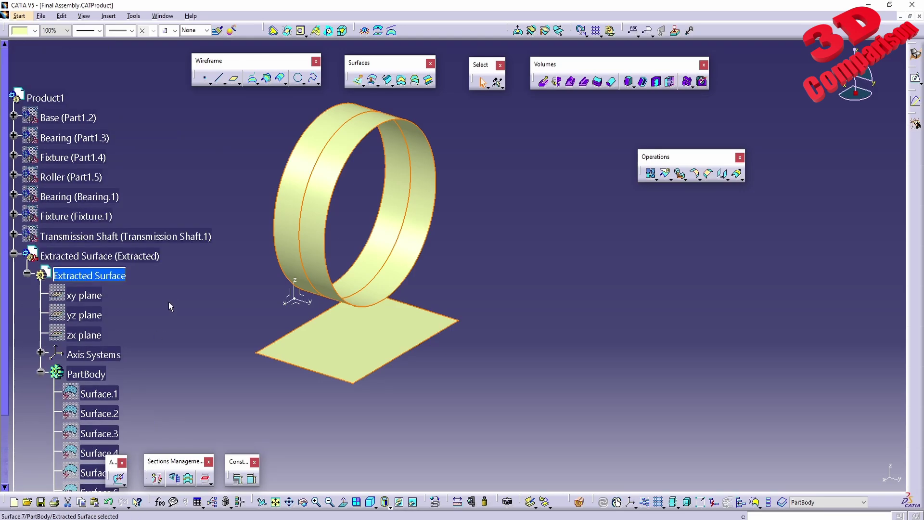
{"action": "left_click", "coordinate": [14, 118]}
{"action": "left_click", "coordinate": [111, 335]}
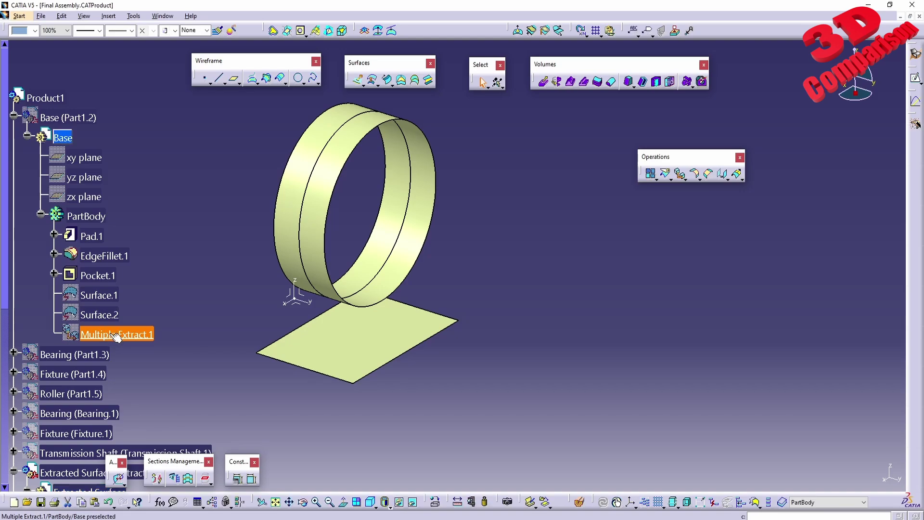
{"action": "double_click", "coordinate": [135, 336]}
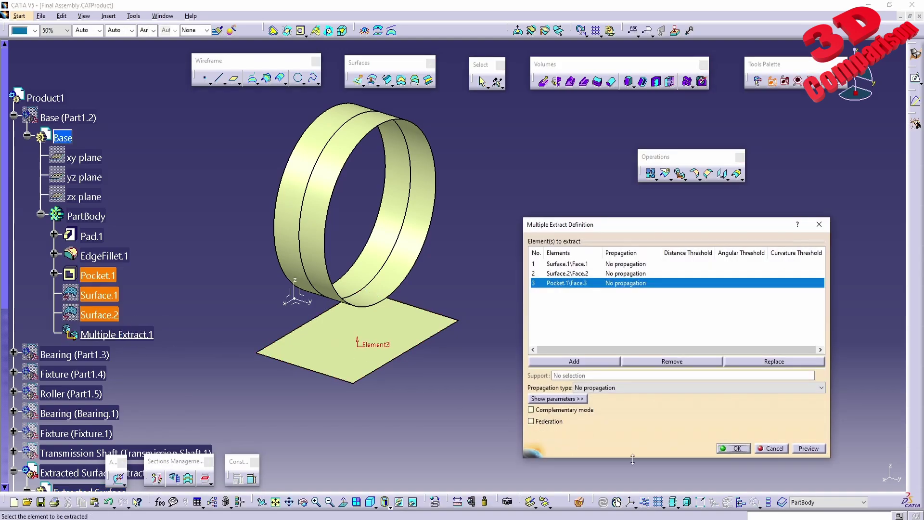
{"action": "left_click", "coordinate": [773, 449]}
- Show the Base part's Multiple Extract.1 and the hidden Base component to compare them with the pasted surface
{"action": "right_click", "coordinate": [136, 336]}
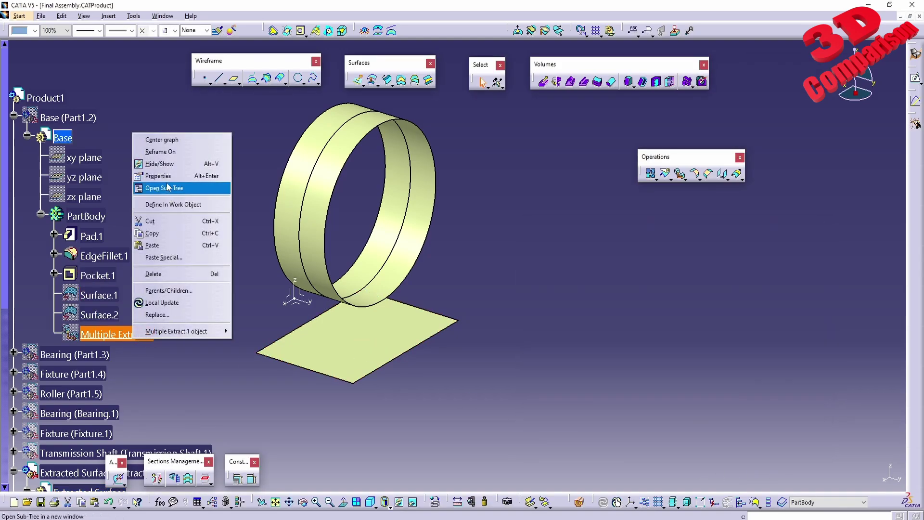
{"action": "left_click", "coordinate": [166, 165]}
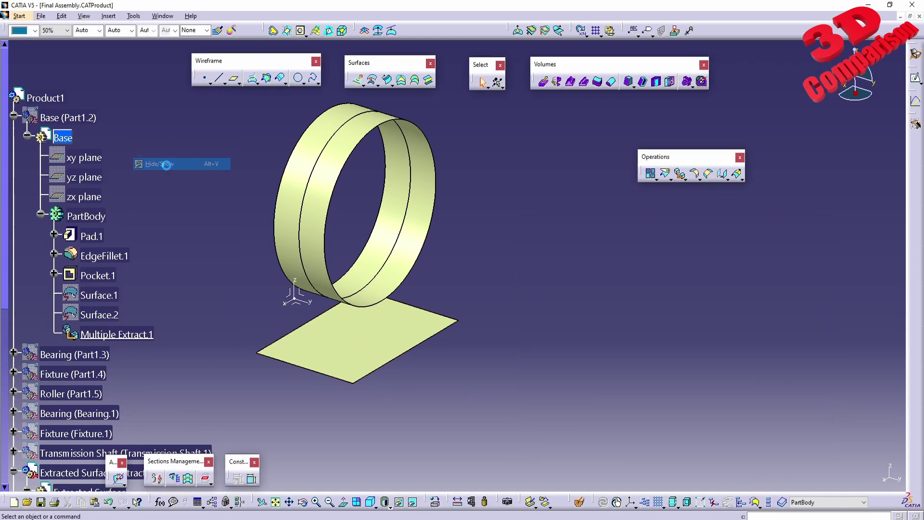
{"action": "right_click", "coordinate": [66, 119]}
{"action": "left_click", "coordinate": [96, 149]}
{"action": "middle_click_drag", "start_coordinate": [288, 332], "coordinate": [382, 355]}
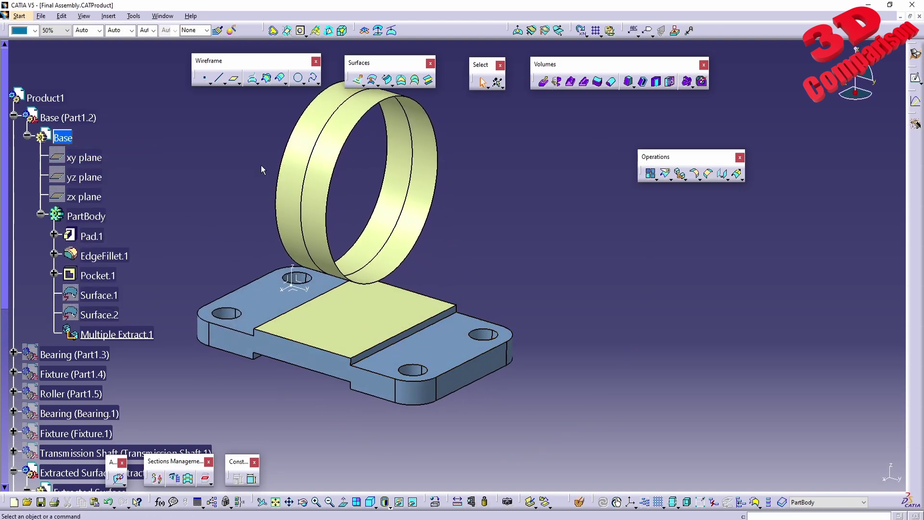
{"action": "left_click_drag", "start_coordinate": [631, 172], "coordinate": [559, 192]}
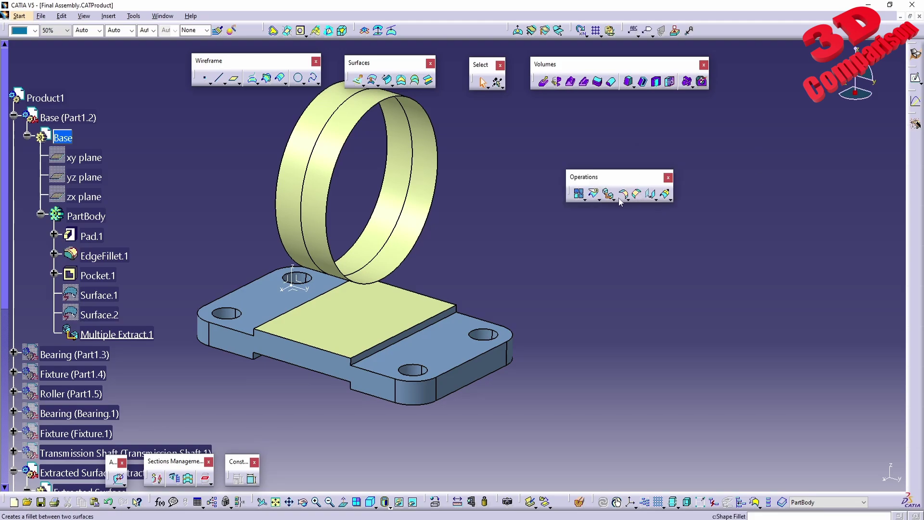
{"action": "left_click", "coordinate": [614, 199]}
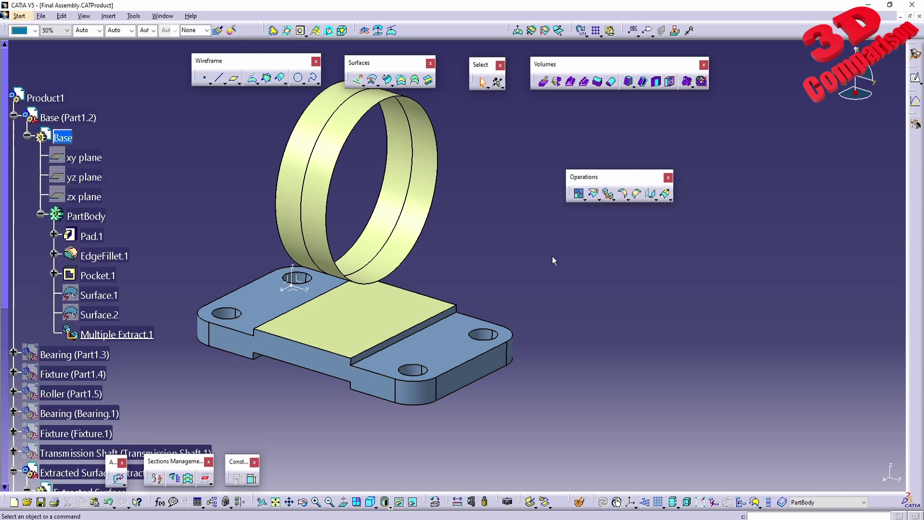
{"action": "middle_click_drag", "start_coordinate": [477, 303], "coordinate": [506, 278]}
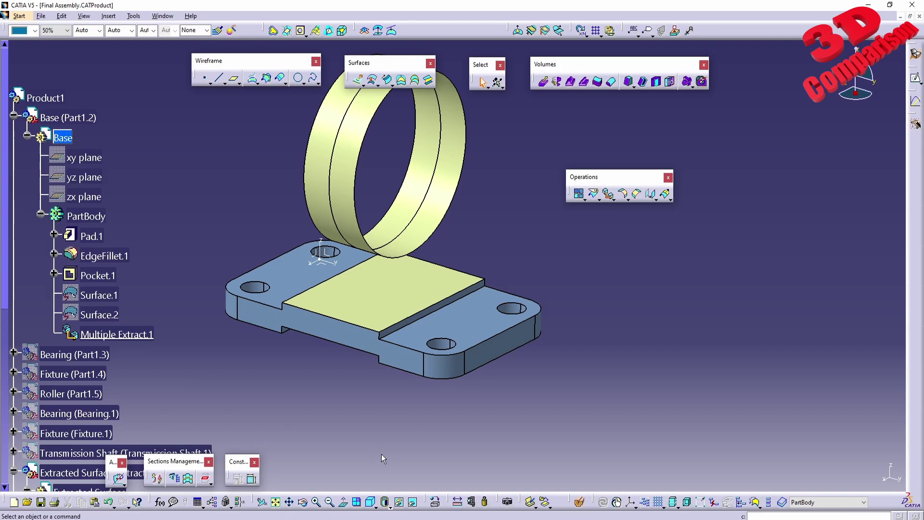
{"action": "left_click_drag", "start_coordinate": [448, 480], "coordinate": [94, 269]}
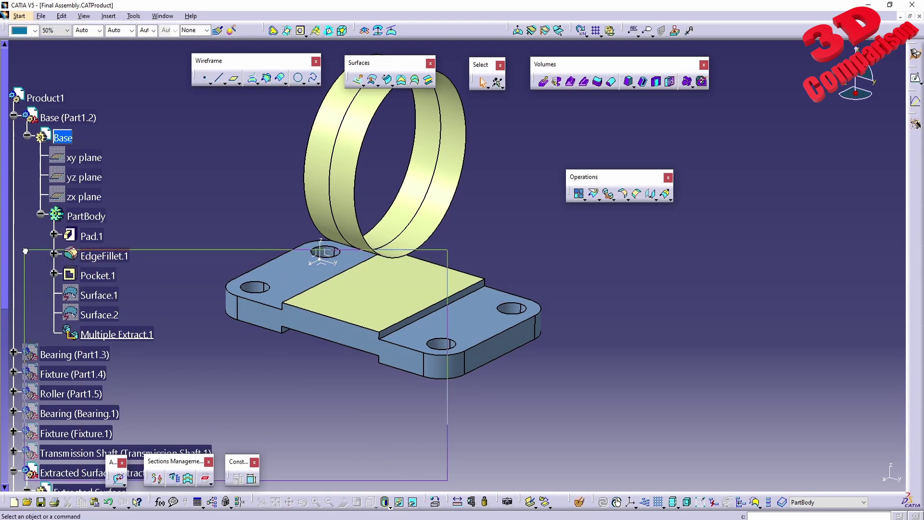
{"action": "left_click_drag", "start_coordinate": [625, 486], "coordinate": [900, 254]}
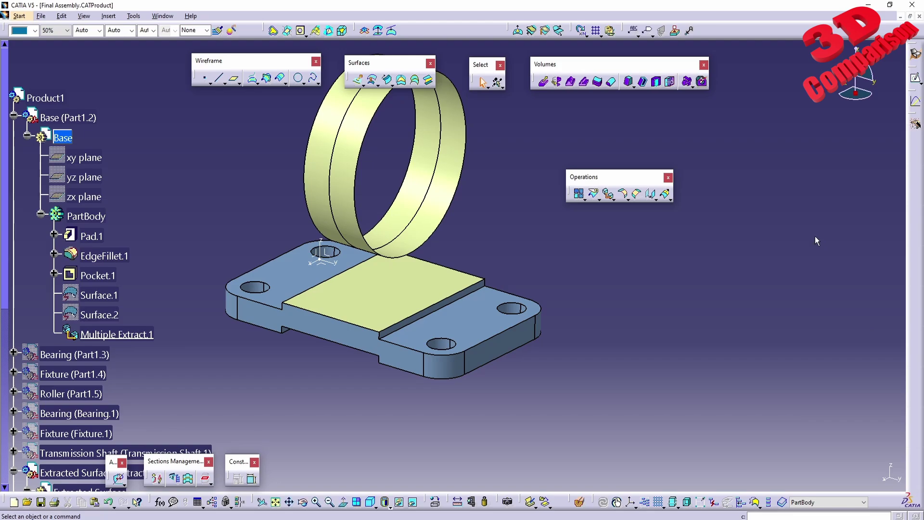